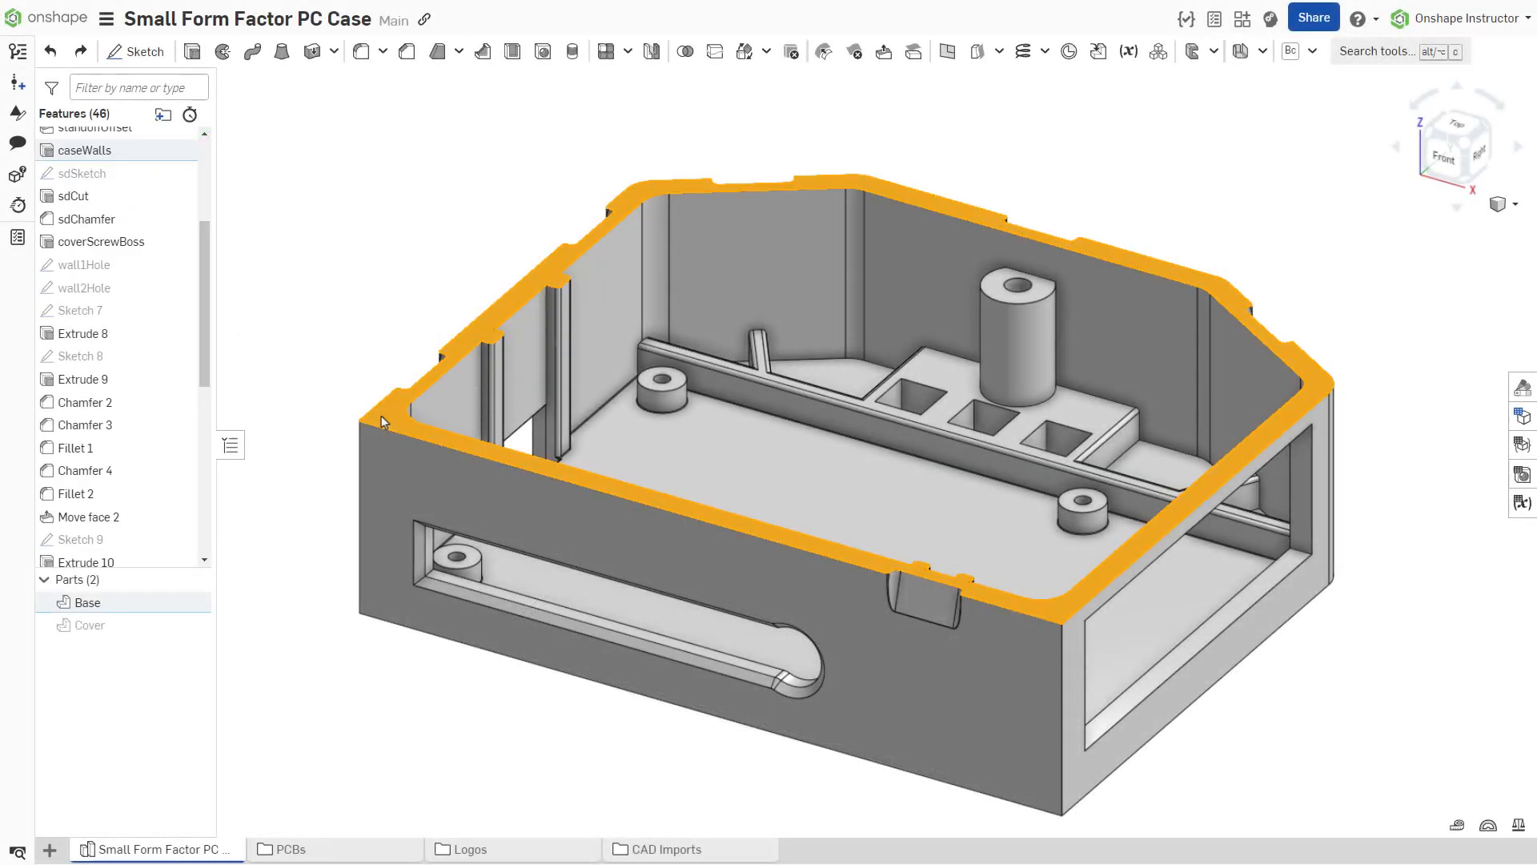
- Create a sketch on the top face of the case walls and project that face's edges into it
{"action": "left_click", "coordinate": [382, 415]}
{"action": "key", "text": "shift+s"}
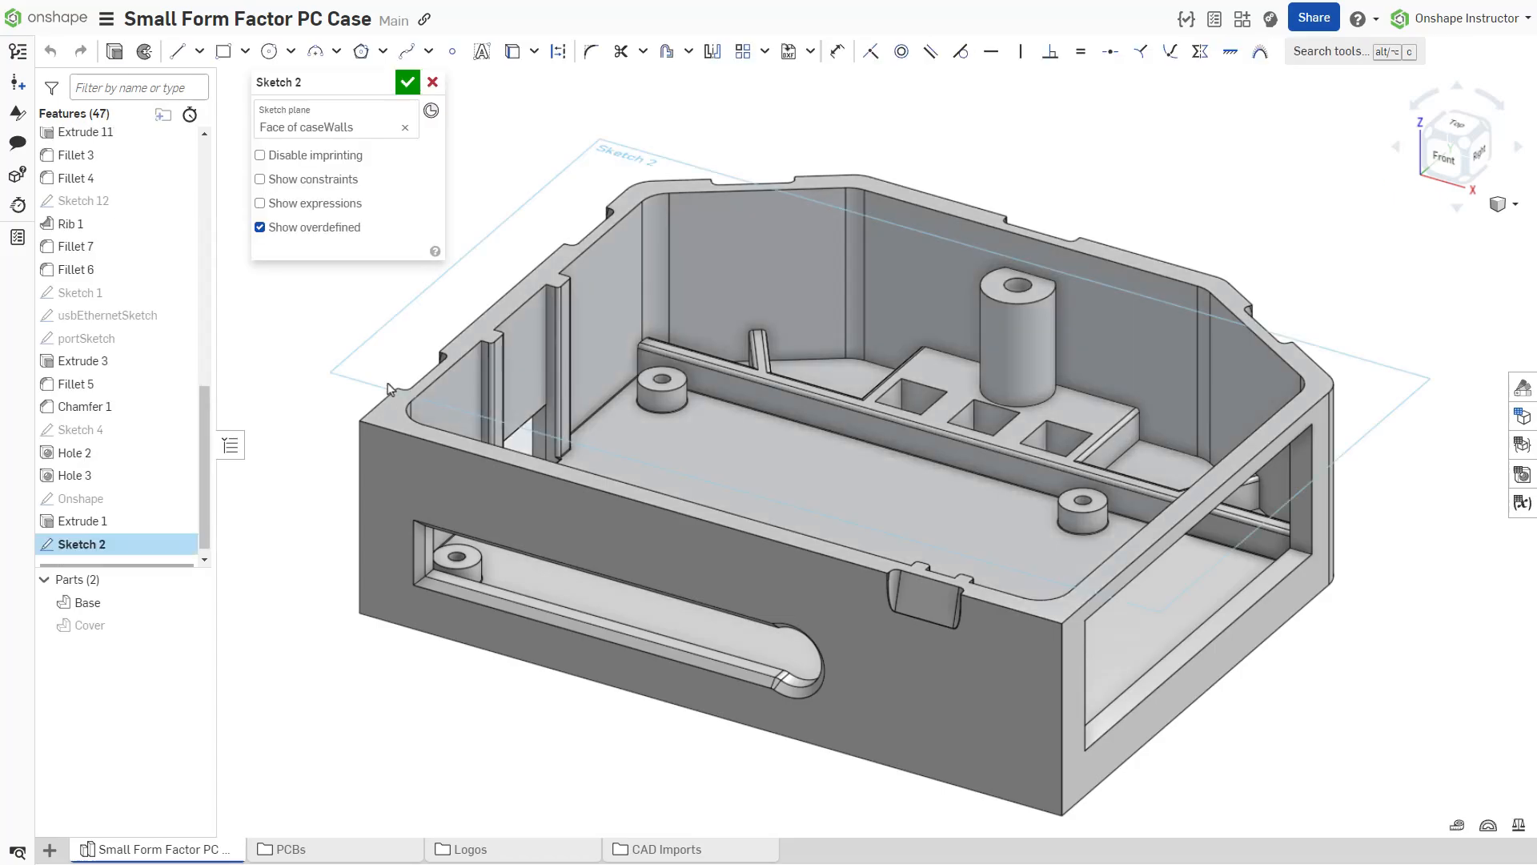
{"action": "left_click", "coordinate": [517, 52]}
{"action": "left_click", "coordinate": [388, 407]}
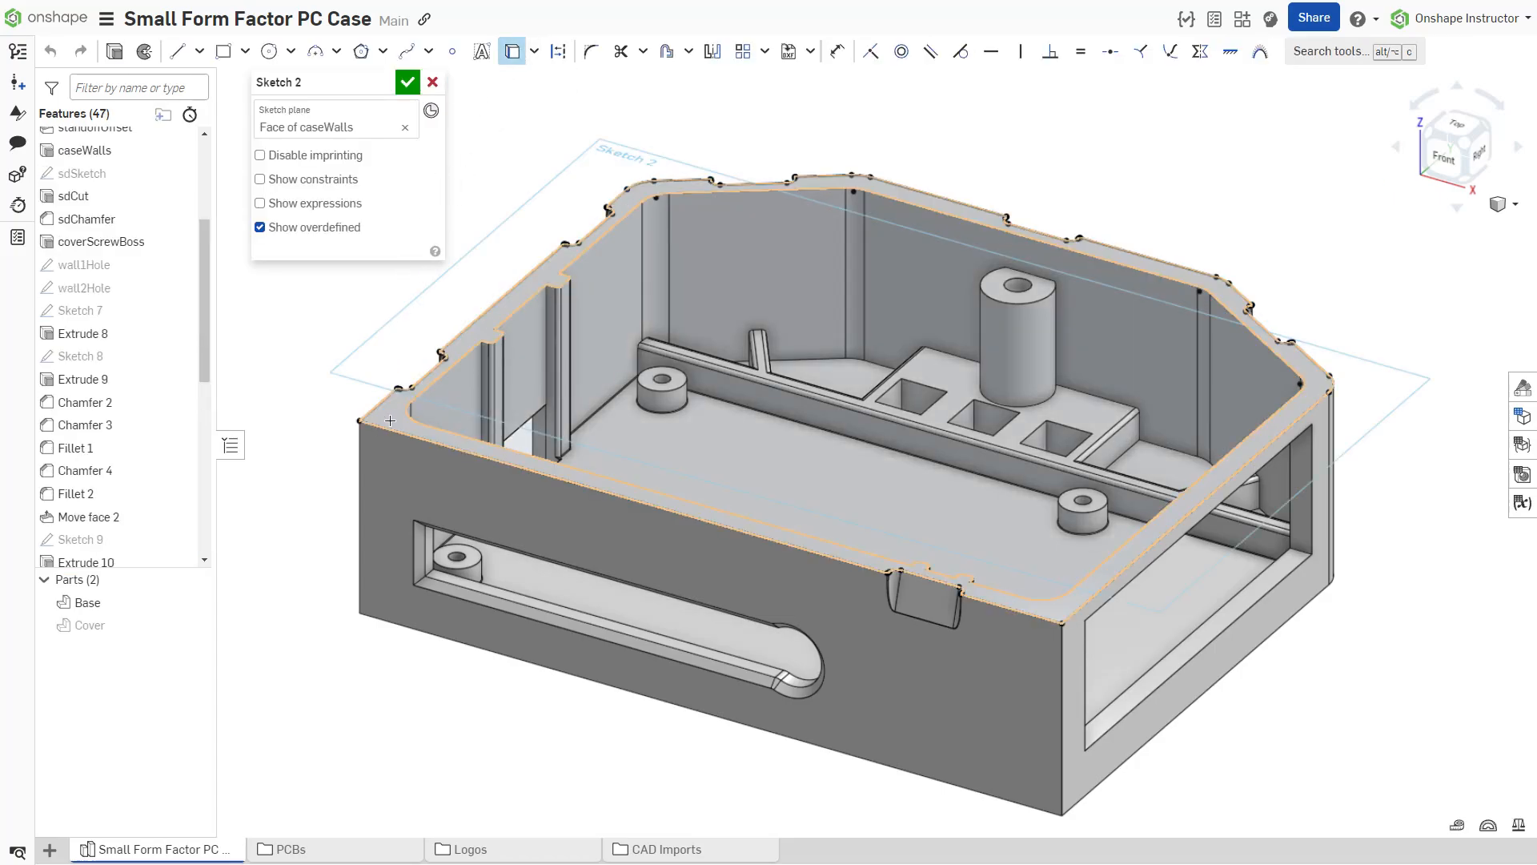
{"action": "left_click", "coordinate": [116, 51]}
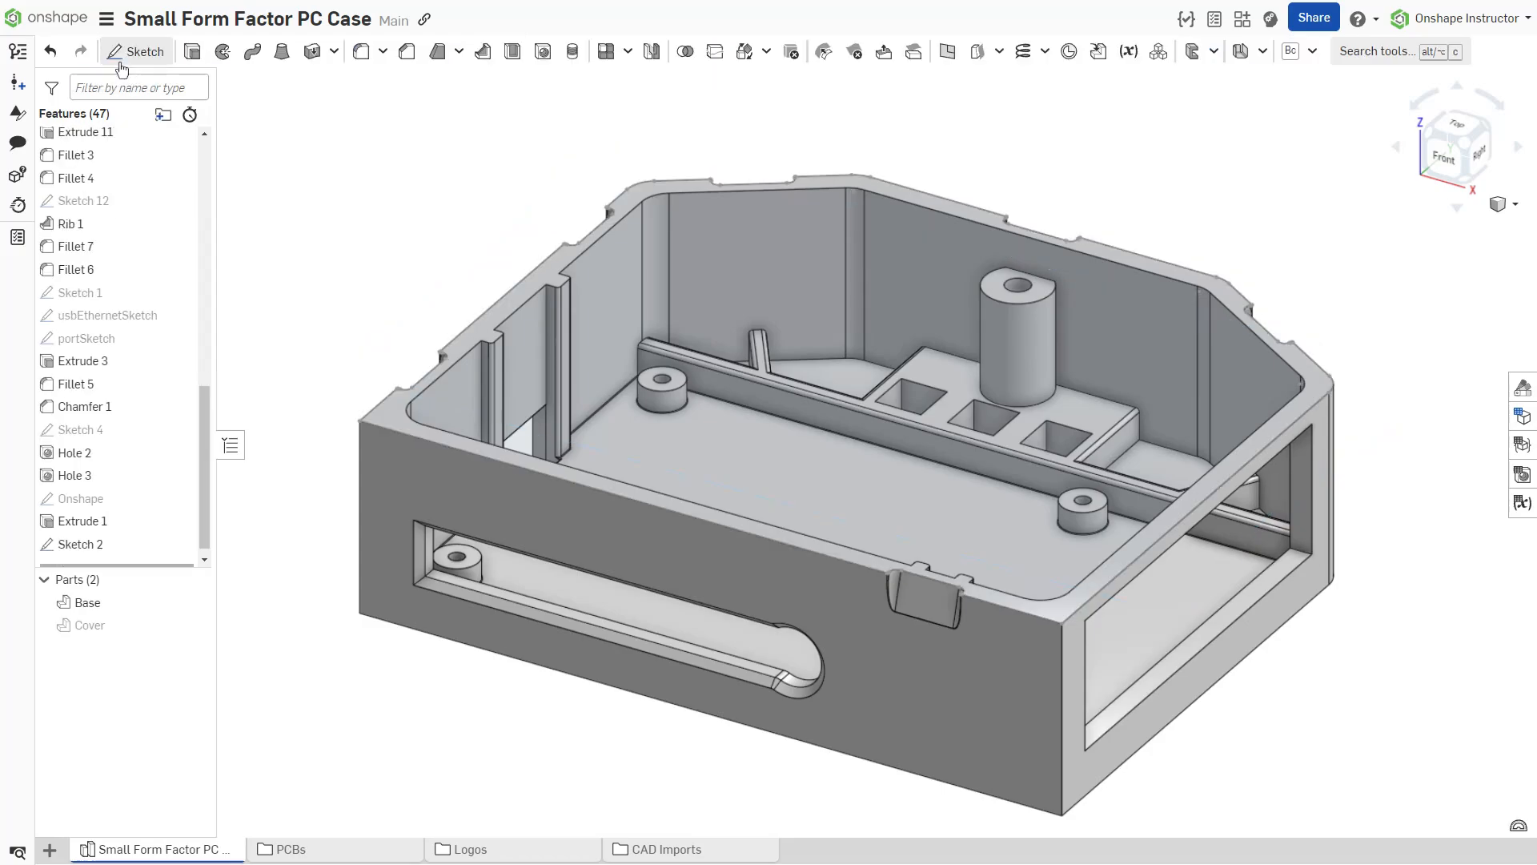
- Extrude the projected wall profile as a new solid with a blind depth of 5 mm
{"action": "key", "text": "shift+e"}
{"action": "left_click", "coordinate": [270, 131]}
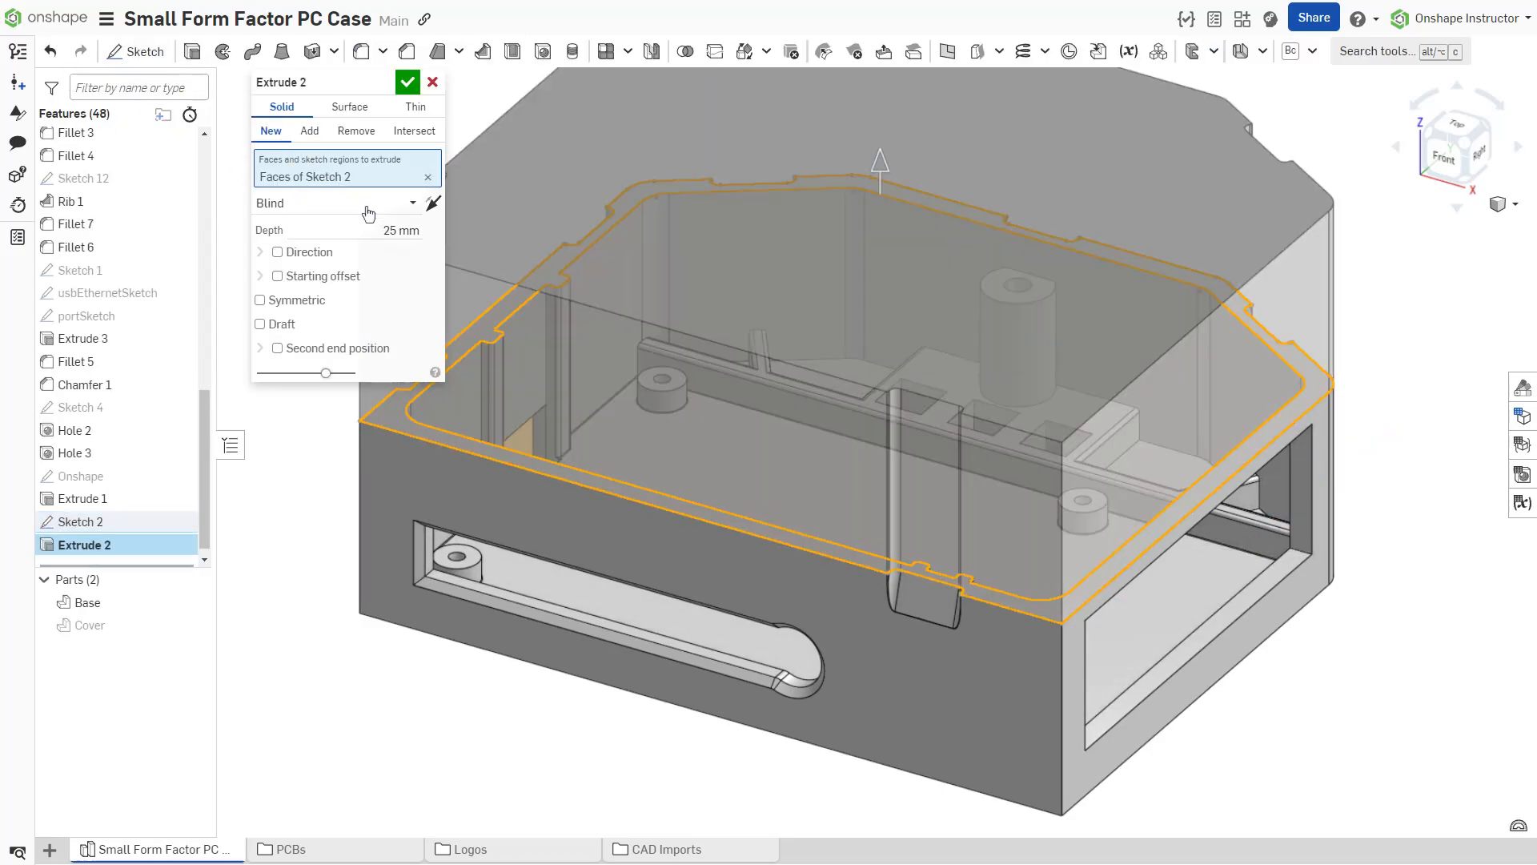
{"action": "left_click", "coordinate": [380, 229]}
{"action": "type", "text": "5"}
{"action": "key", "text": "Return"}
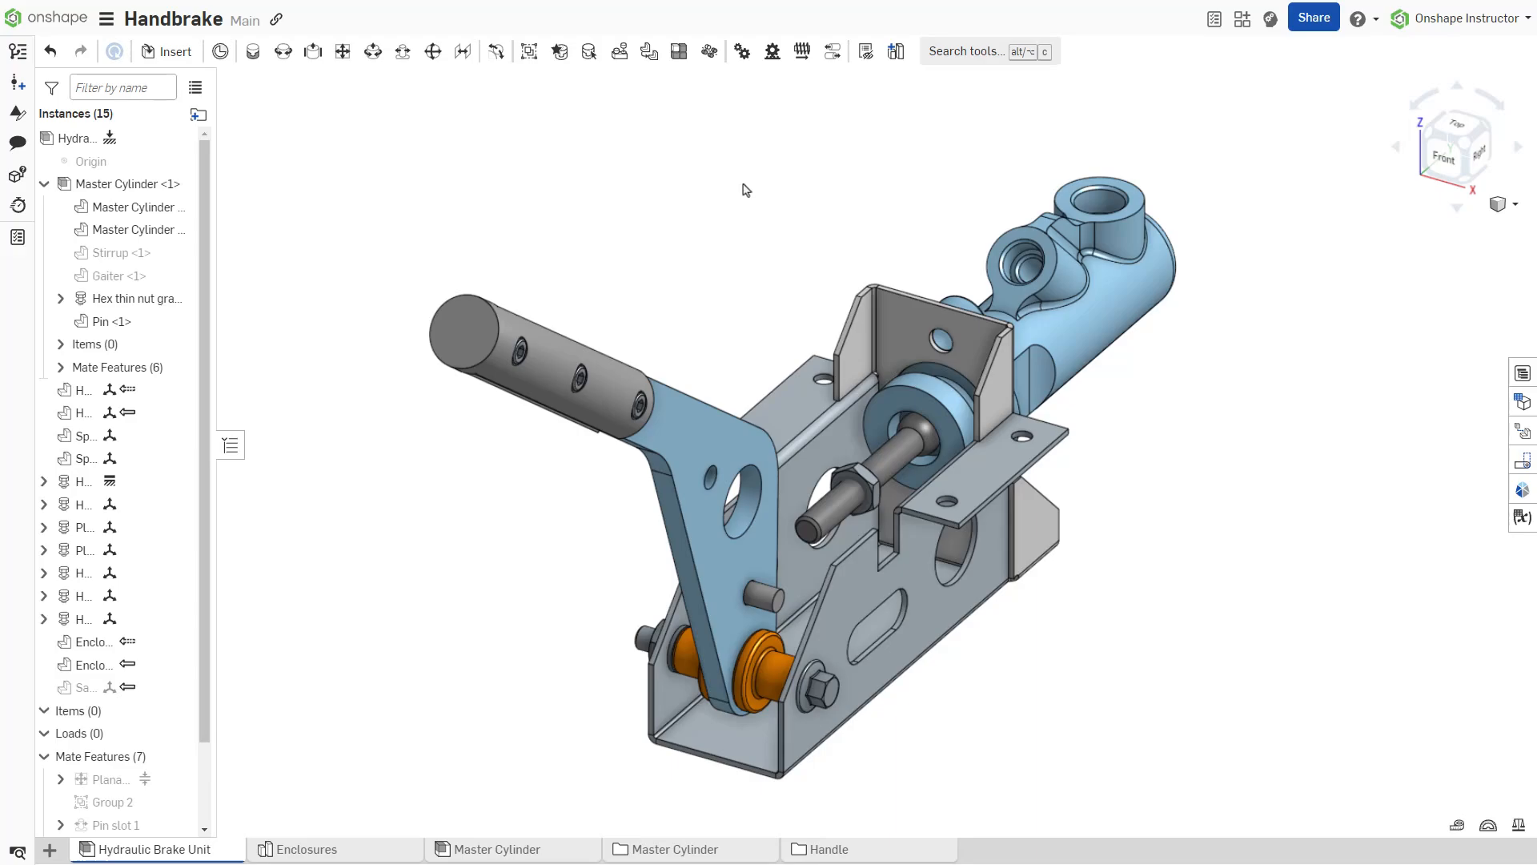
- Create a new Part Studio in context of the Hydraulic Brake Unit assembly in the Handbrake document
{"action": "left_click", "coordinate": [894, 52]}
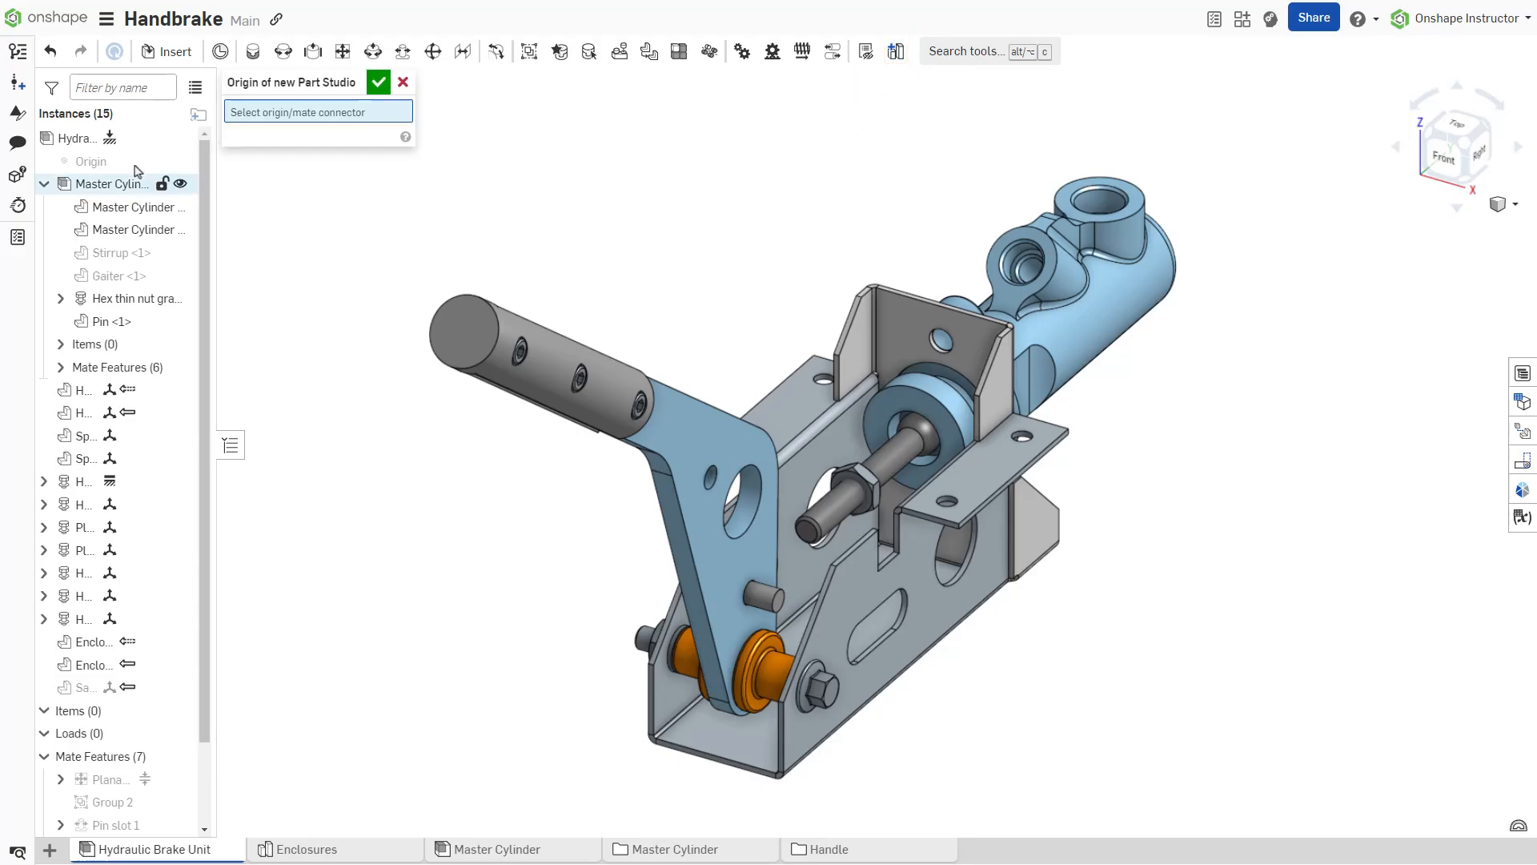
{"action": "key", "text": "Return"}
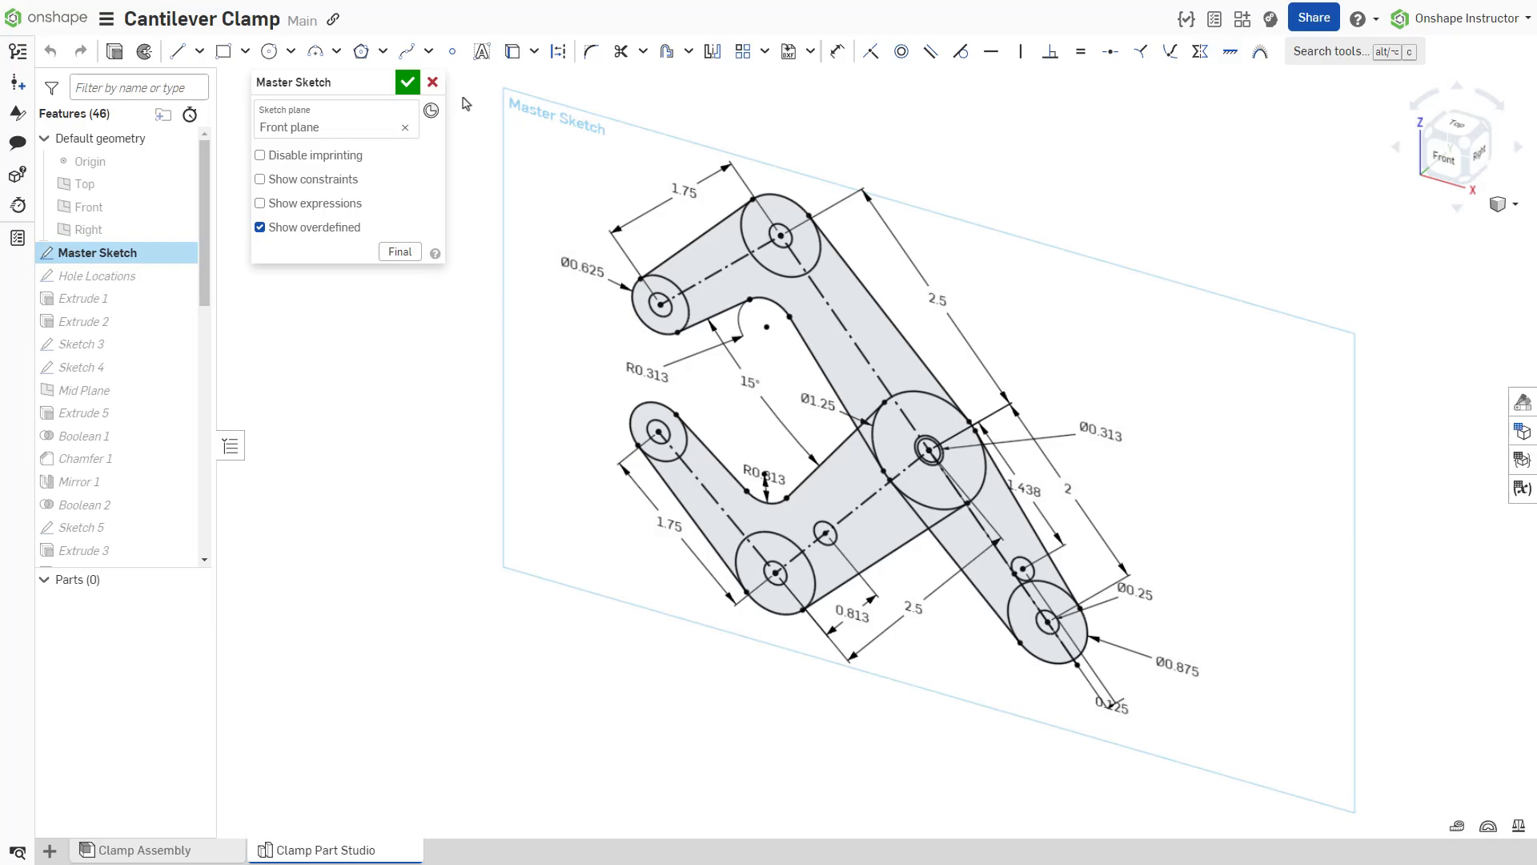
- Close the Master Sketch and select the Large Arm, Short Arm, Threaded Hinge, Long Pin, End Hinge and Short Pin parts
{"action": "left_click", "coordinate": [407, 87]}
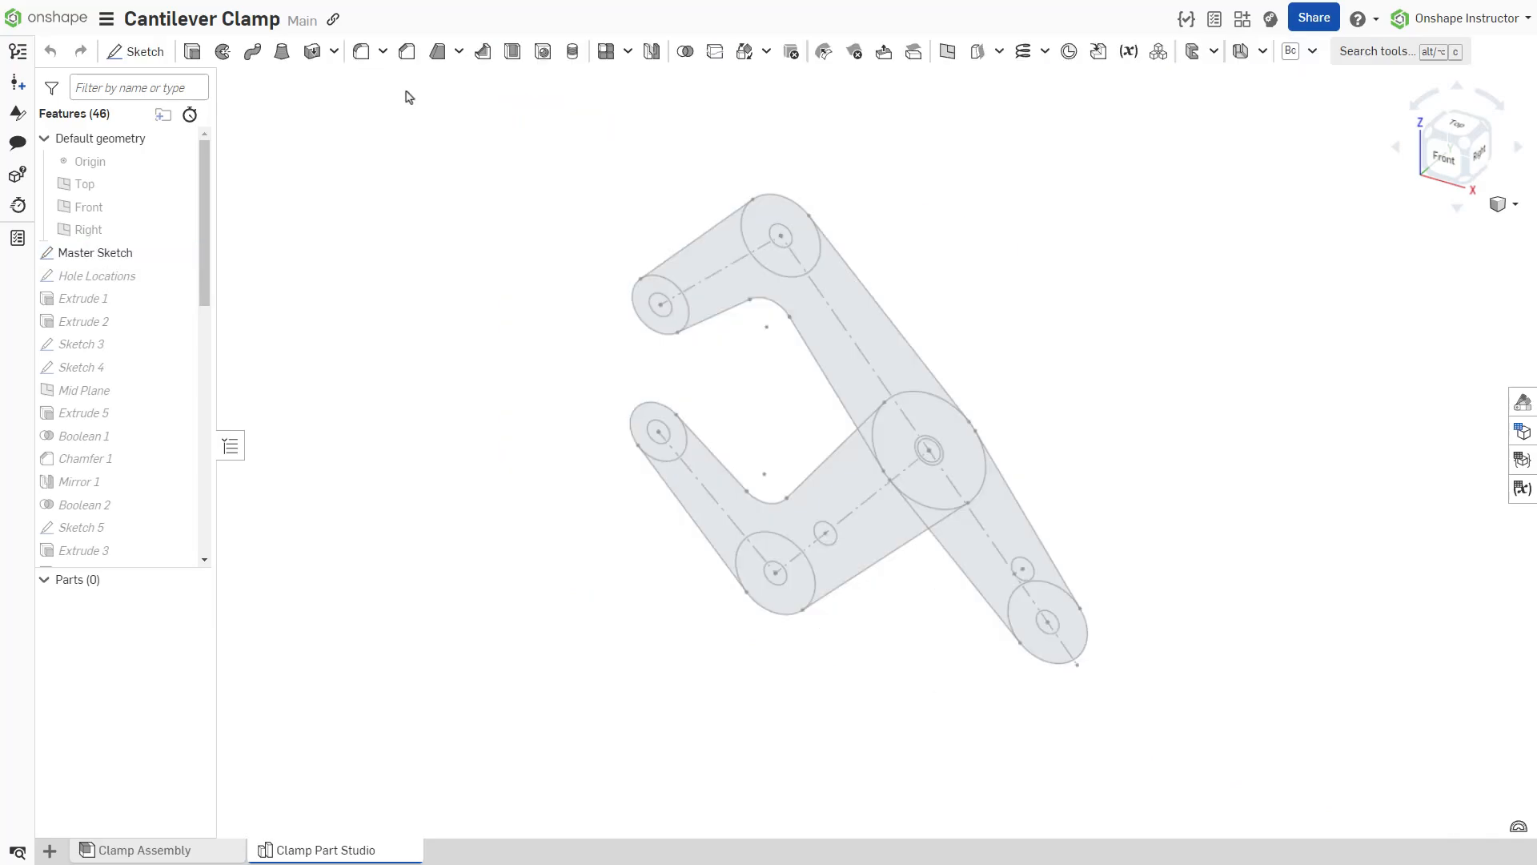
{"action": "left_click", "coordinate": [105, 603]}
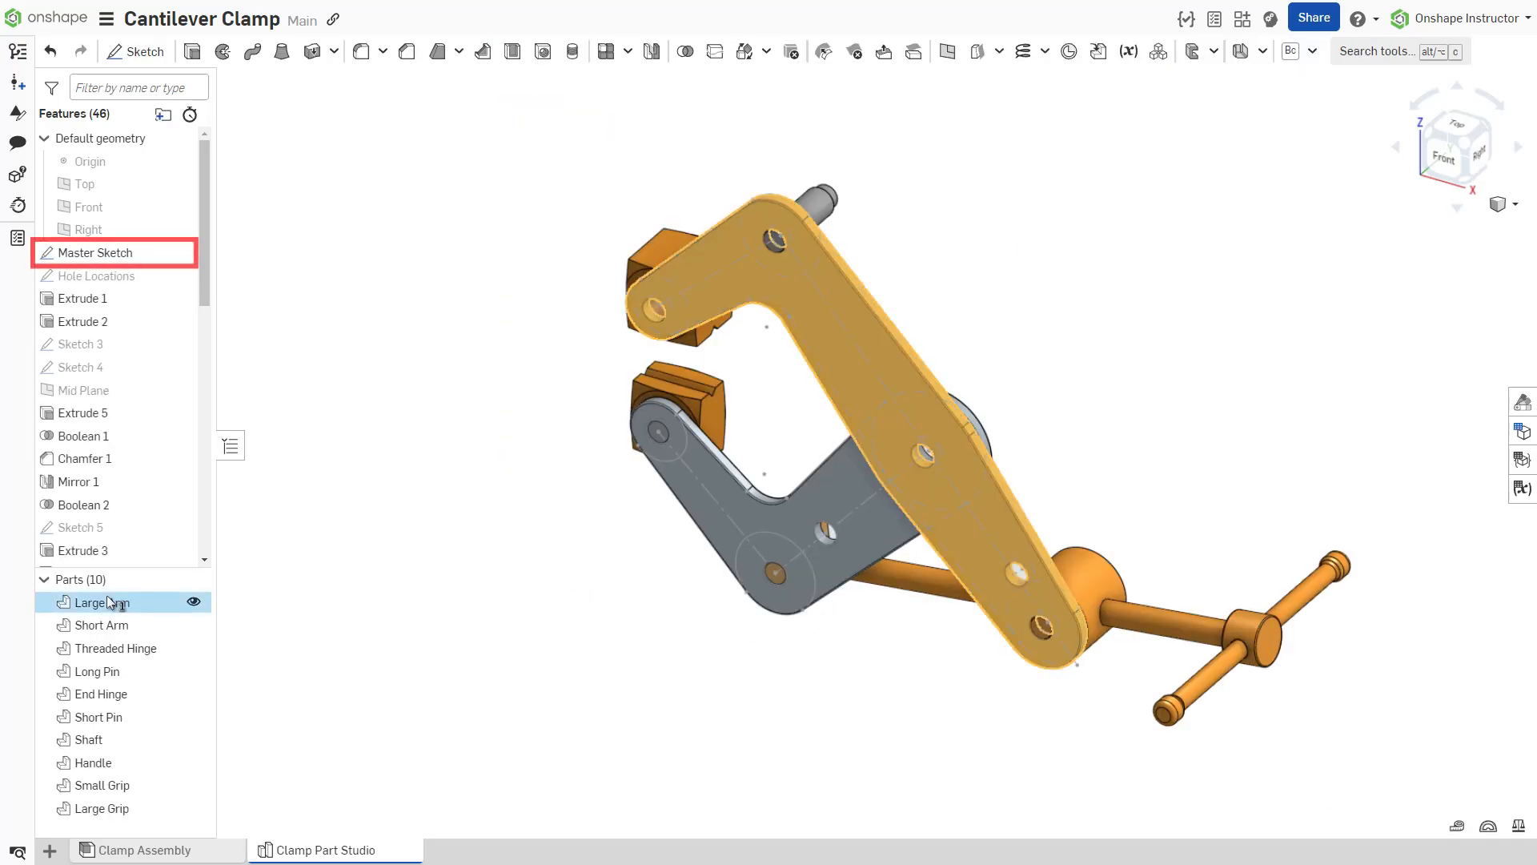
{"action": "left_click", "coordinate": [102, 625]}
{"action": "left_click", "coordinate": [101, 651]}
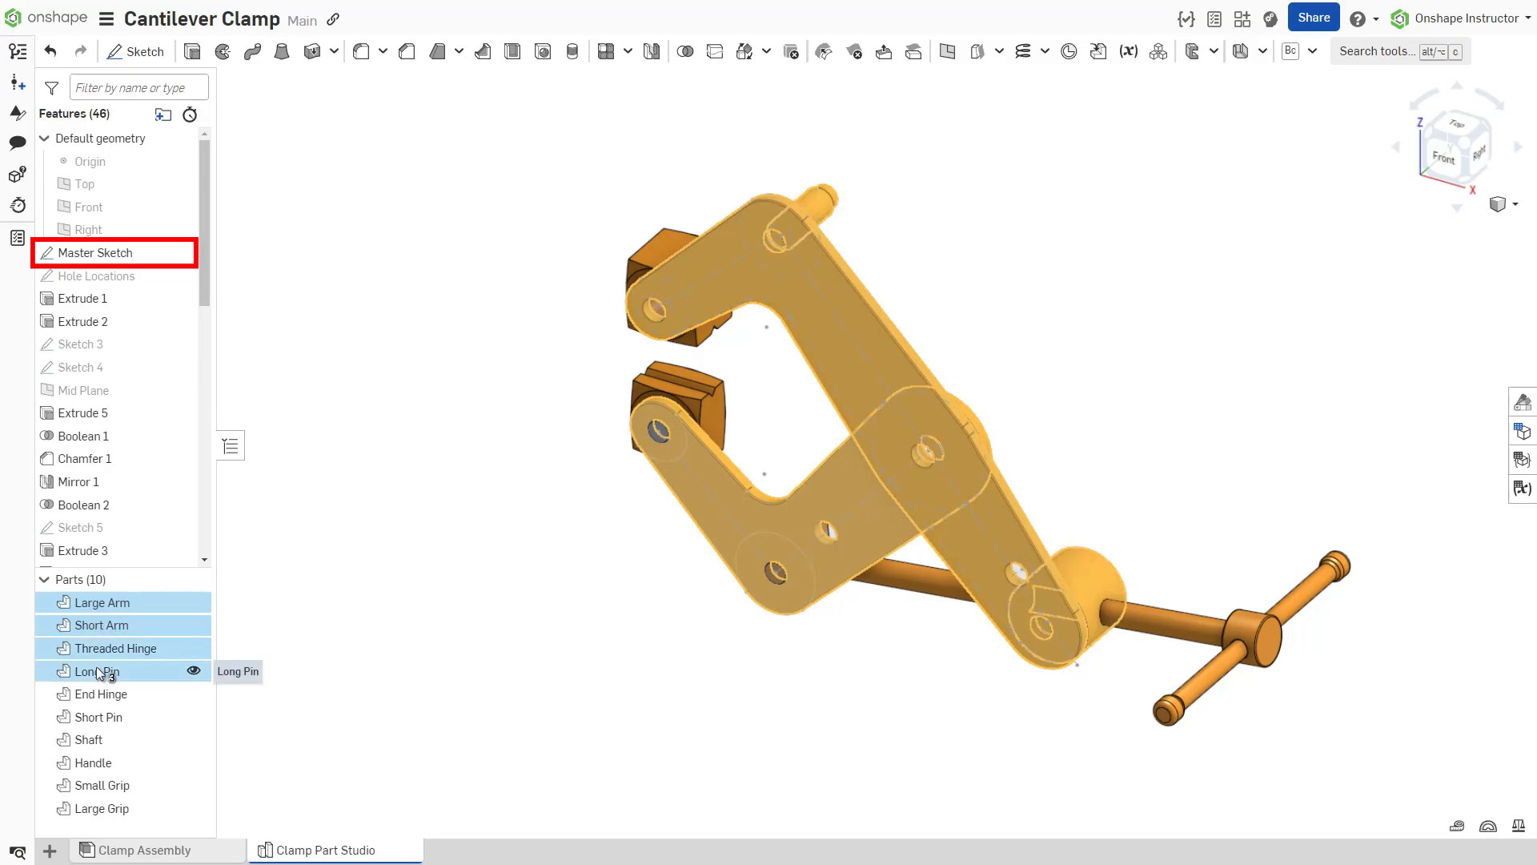
{"action": "left_click", "coordinate": [96, 668]}
{"action": "left_click", "coordinate": [93, 693]}
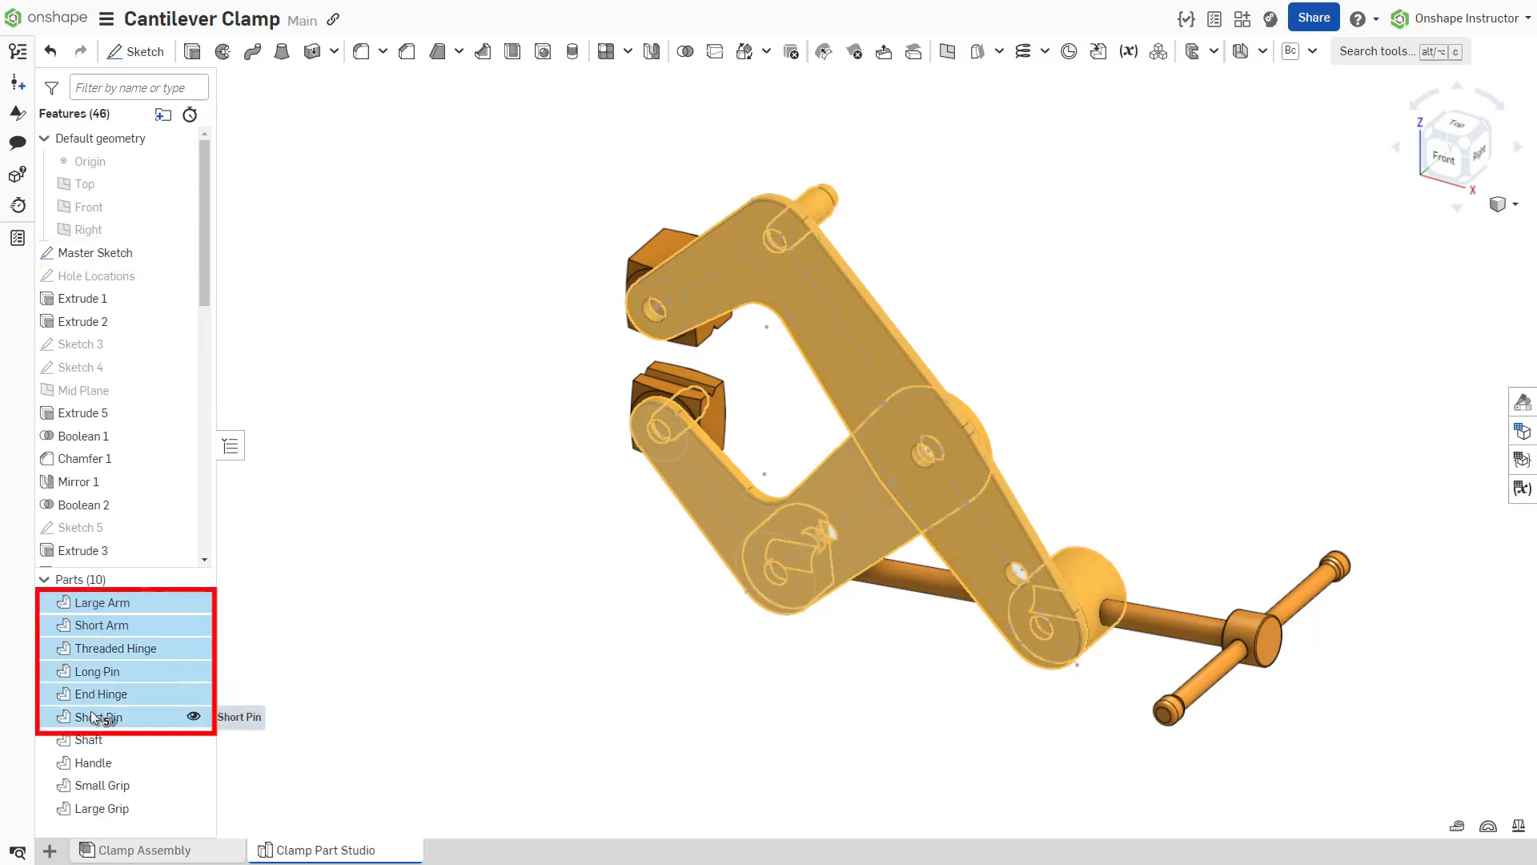
{"action": "left_click", "coordinate": [91, 715]}
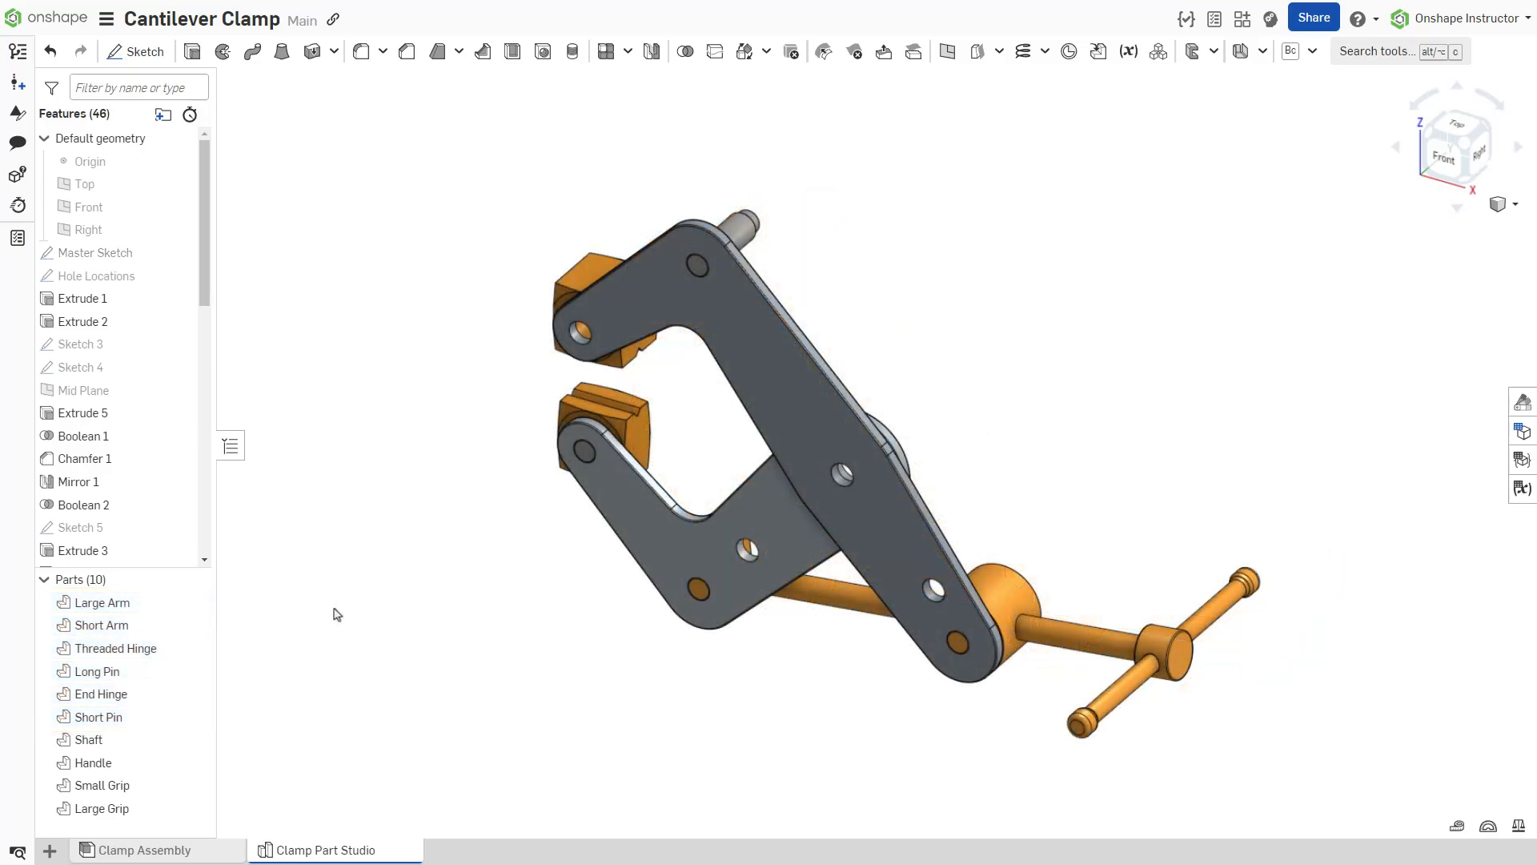
- Open the Short Arm part's properties and look through its fields
{"action": "right_click", "coordinate": [192, 623]}
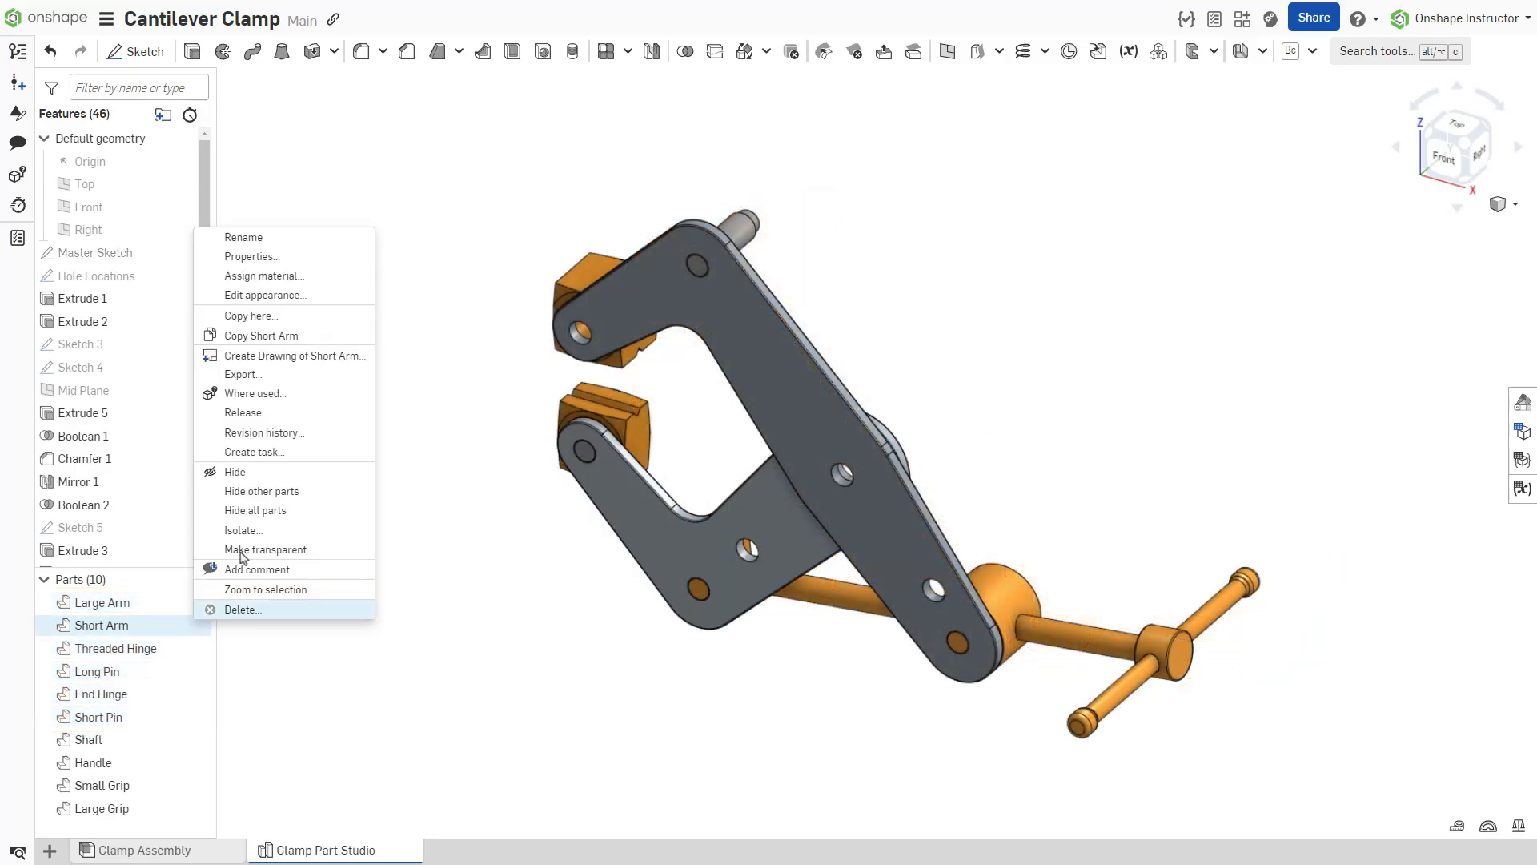
{"action": "left_click", "coordinate": [255, 257]}
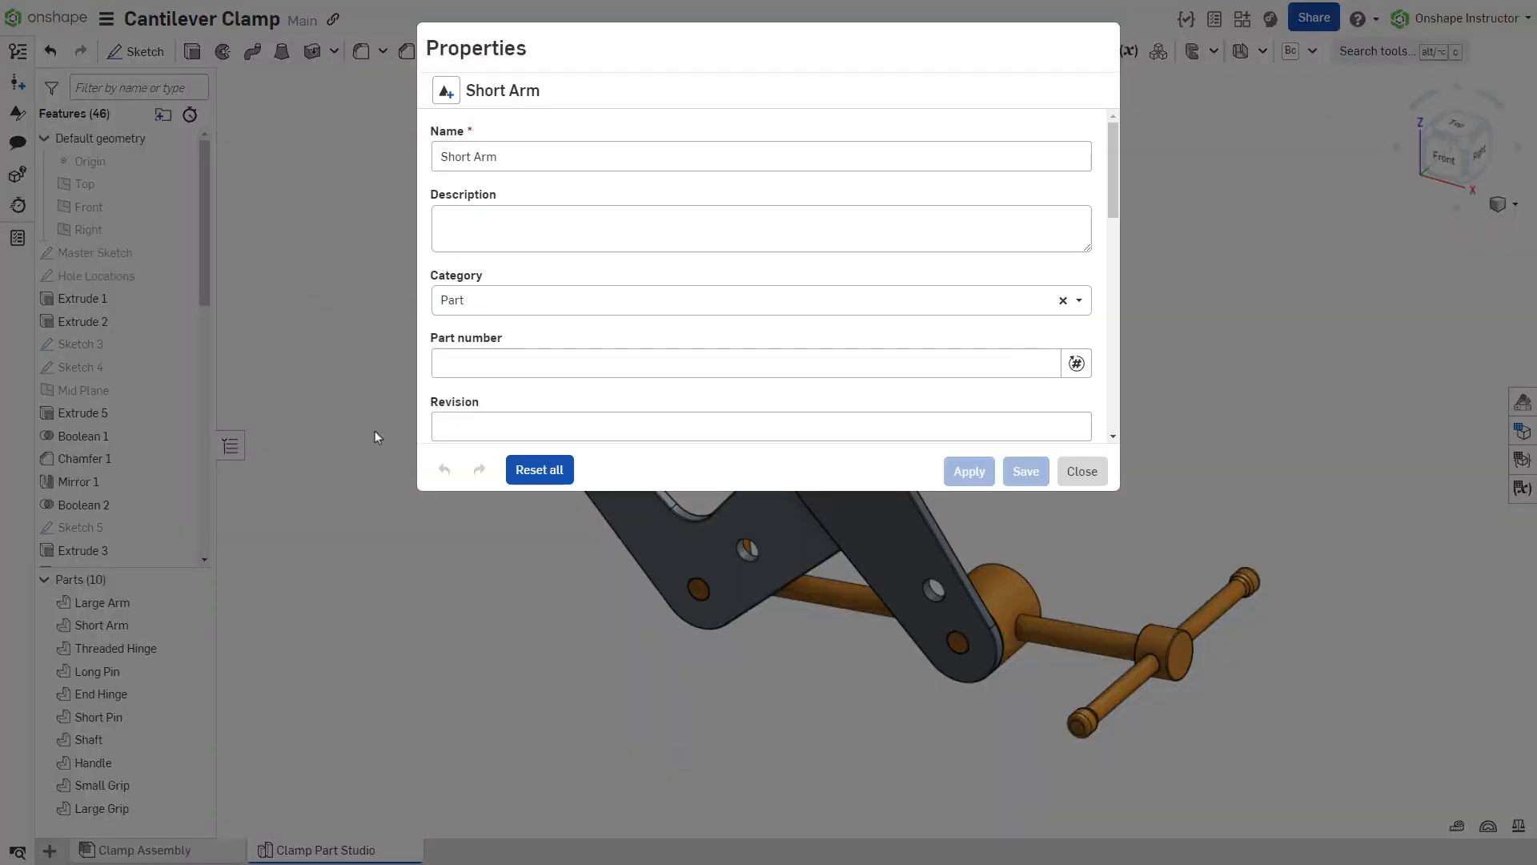
{"action": "scroll", "coordinate": [592, 396], "scroll_direction": "down", "scroll_amount": 2}
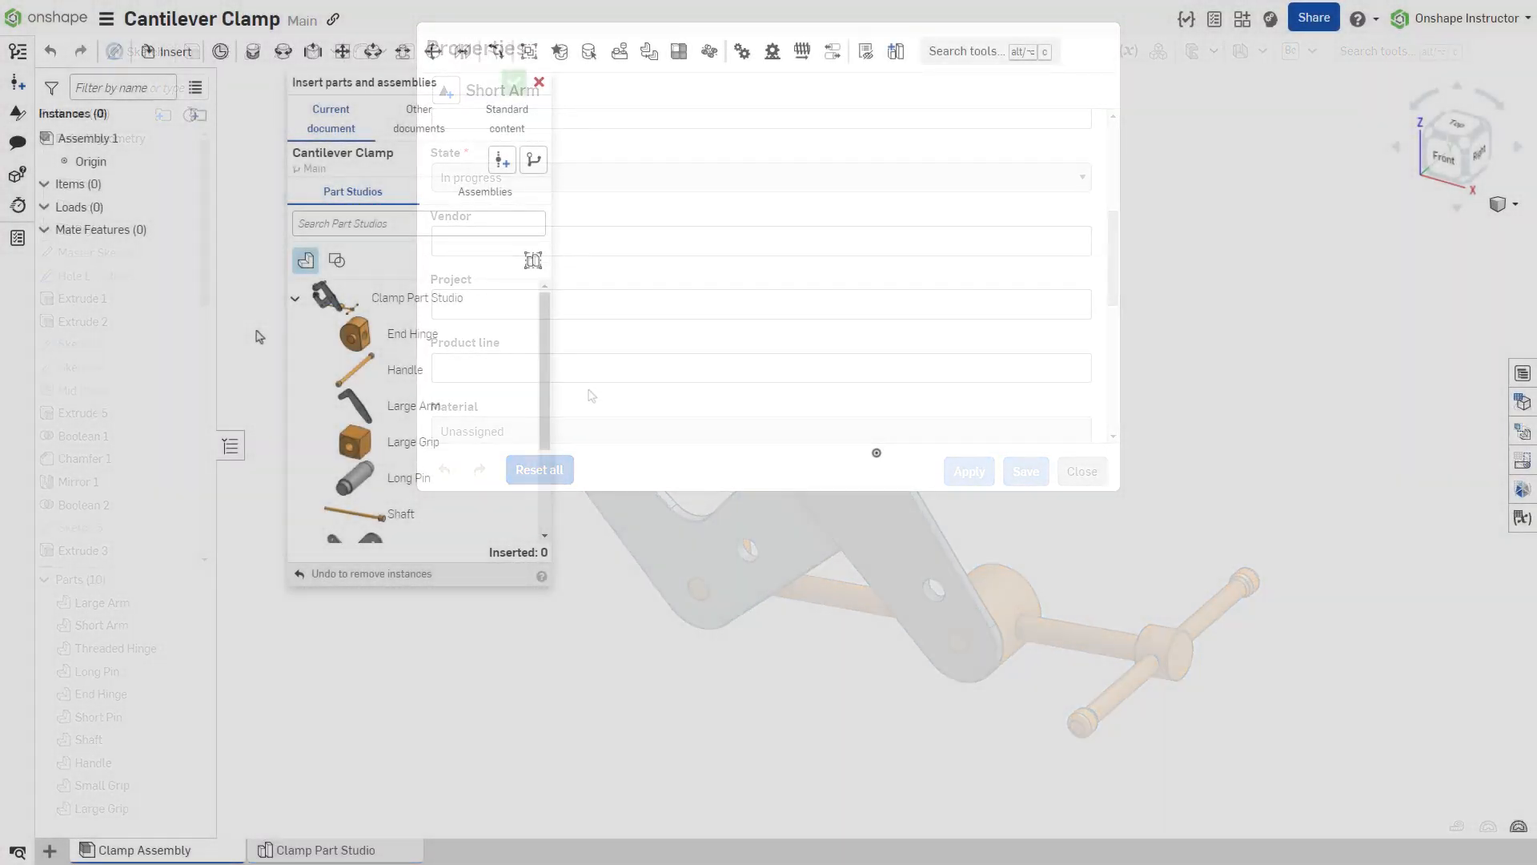
- Insert the Short Arm from the Clamp Part Studio into the Clamp Assembly
{"action": "scroll", "coordinate": [480, 389], "scroll_direction": "down", "scroll_amount": 3}
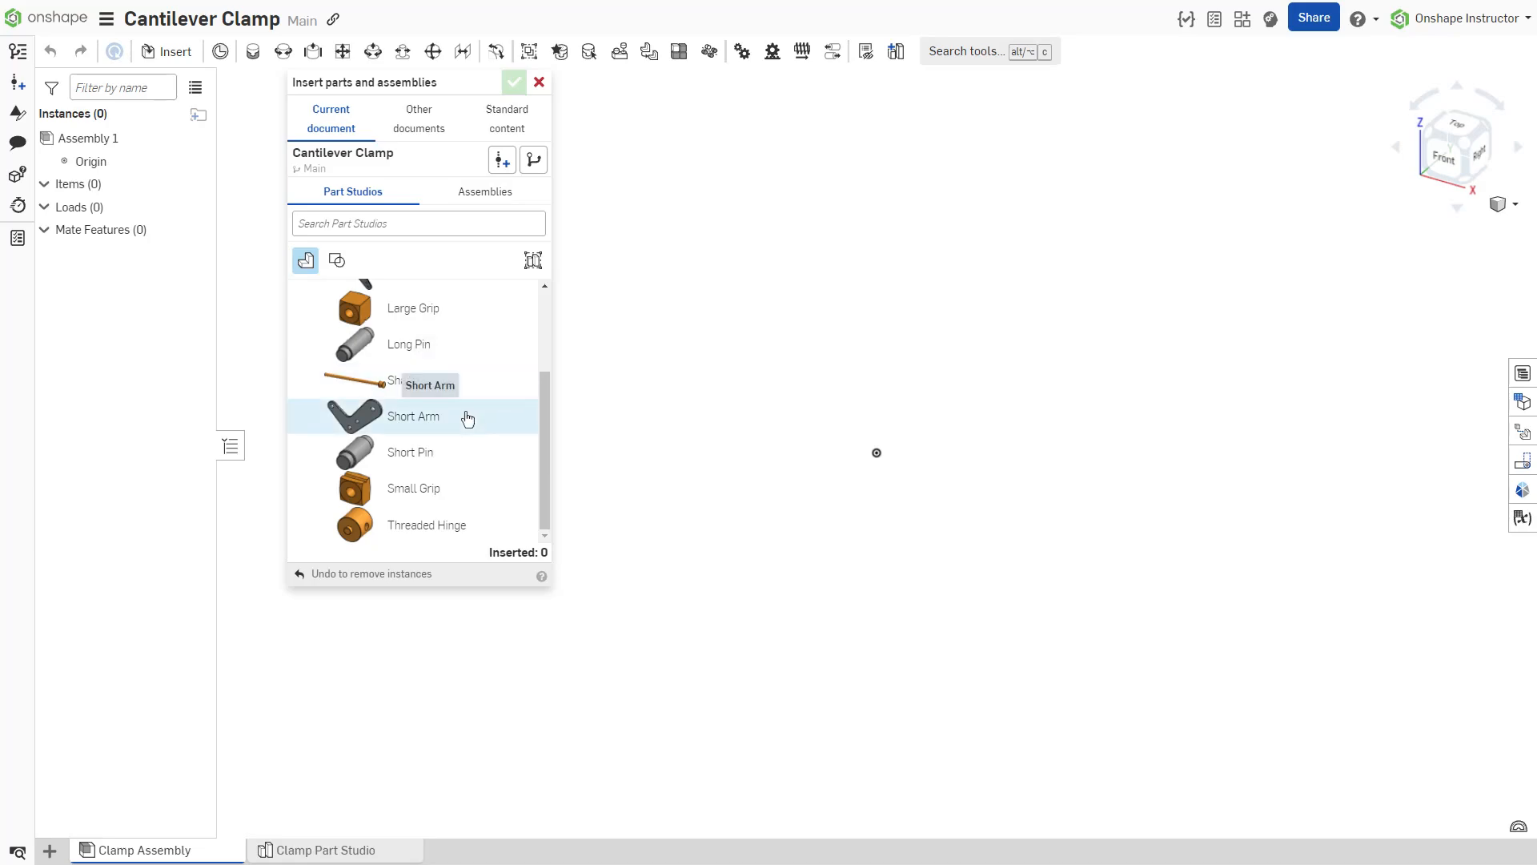
{"action": "left_click", "coordinate": [471, 415]}
{"action": "key", "text": "Escape"}
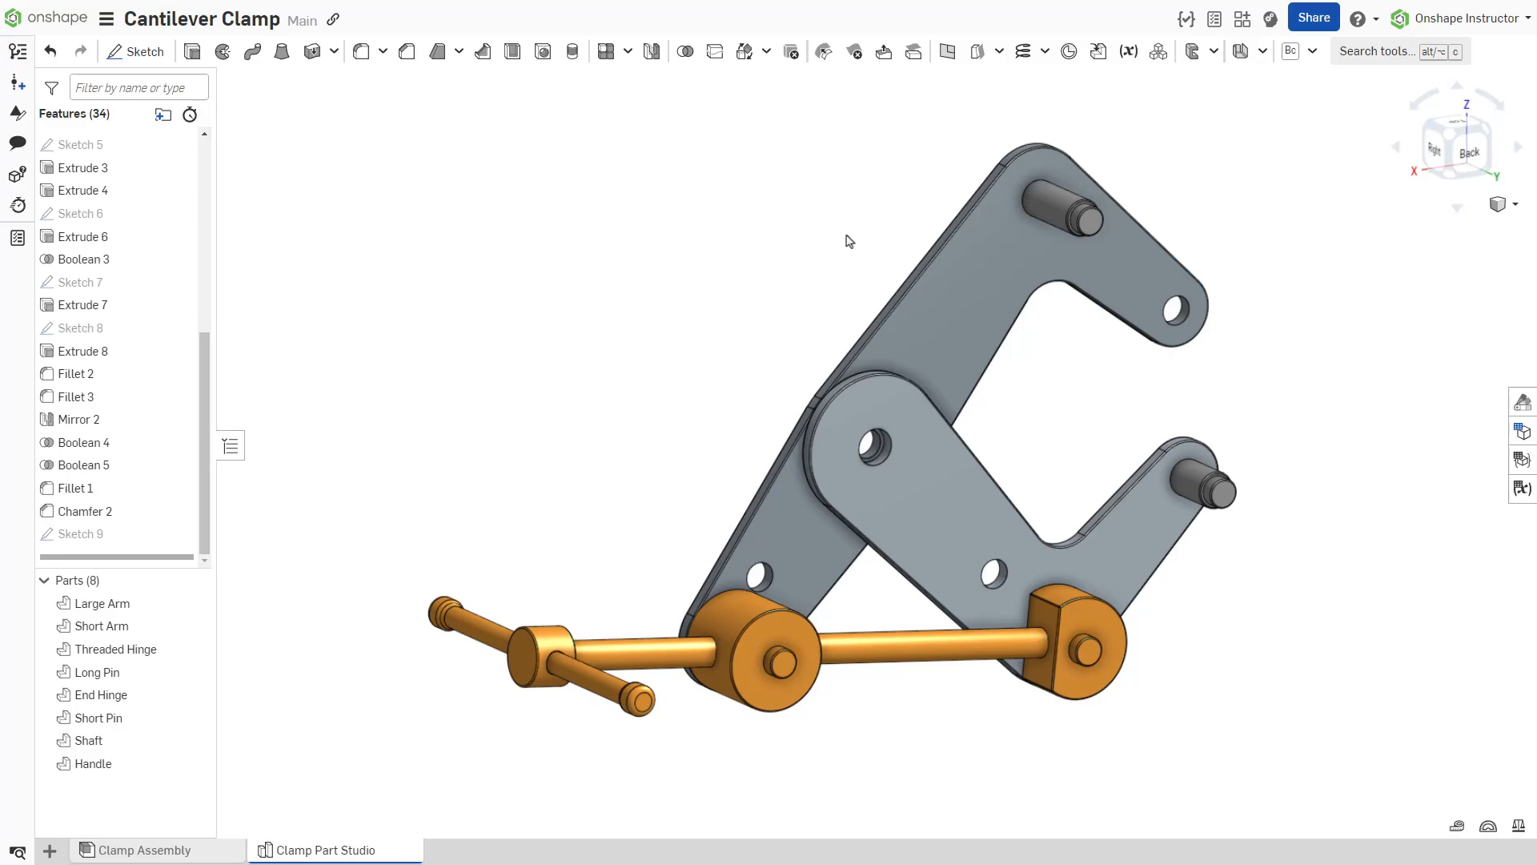
- Start a sketch on the flat face of the Large Arm and activate the Use tool for projecting edges
{"action": "left_click", "coordinate": [978, 287]}
{"action": "key", "text": "shift+s"}
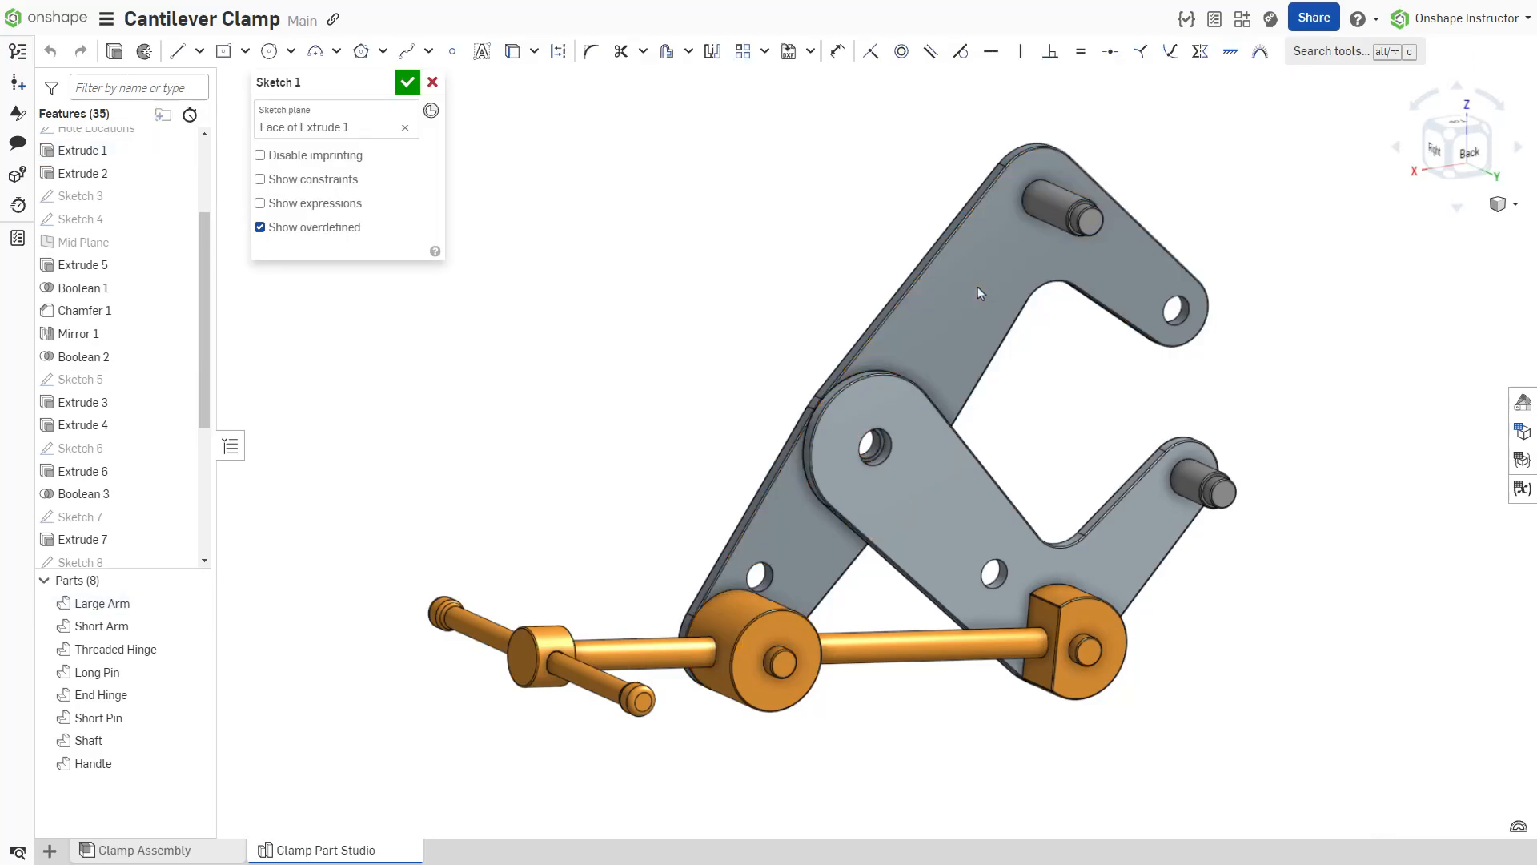
{"action": "left_click", "coordinate": [514, 53]}
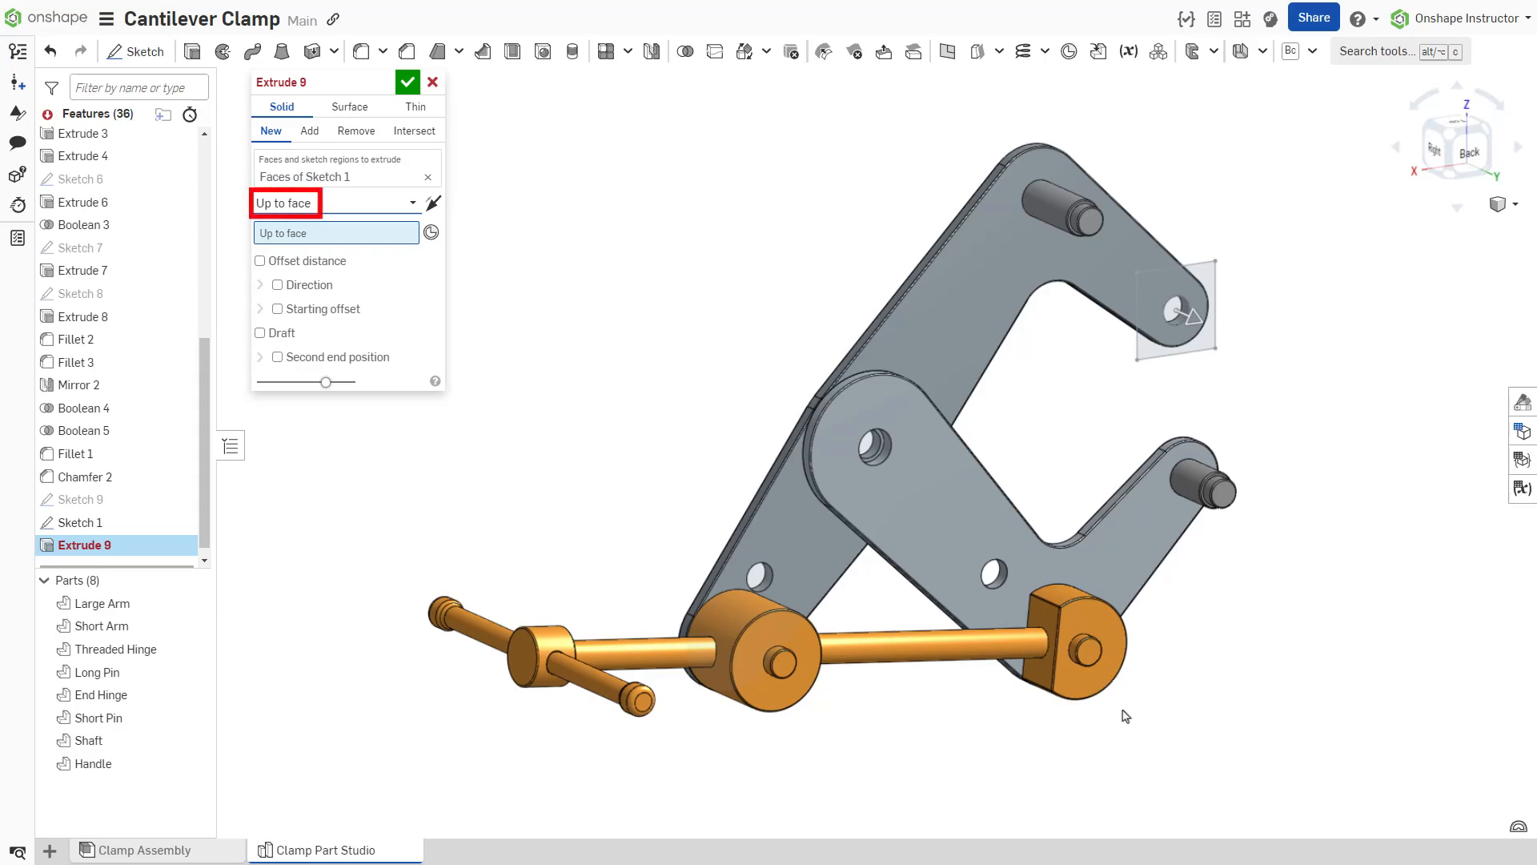
- Extrude the square grip profile as a new part up to the outer flat face of the End Hinge
{"action": "left_click", "coordinate": [1106, 684]}
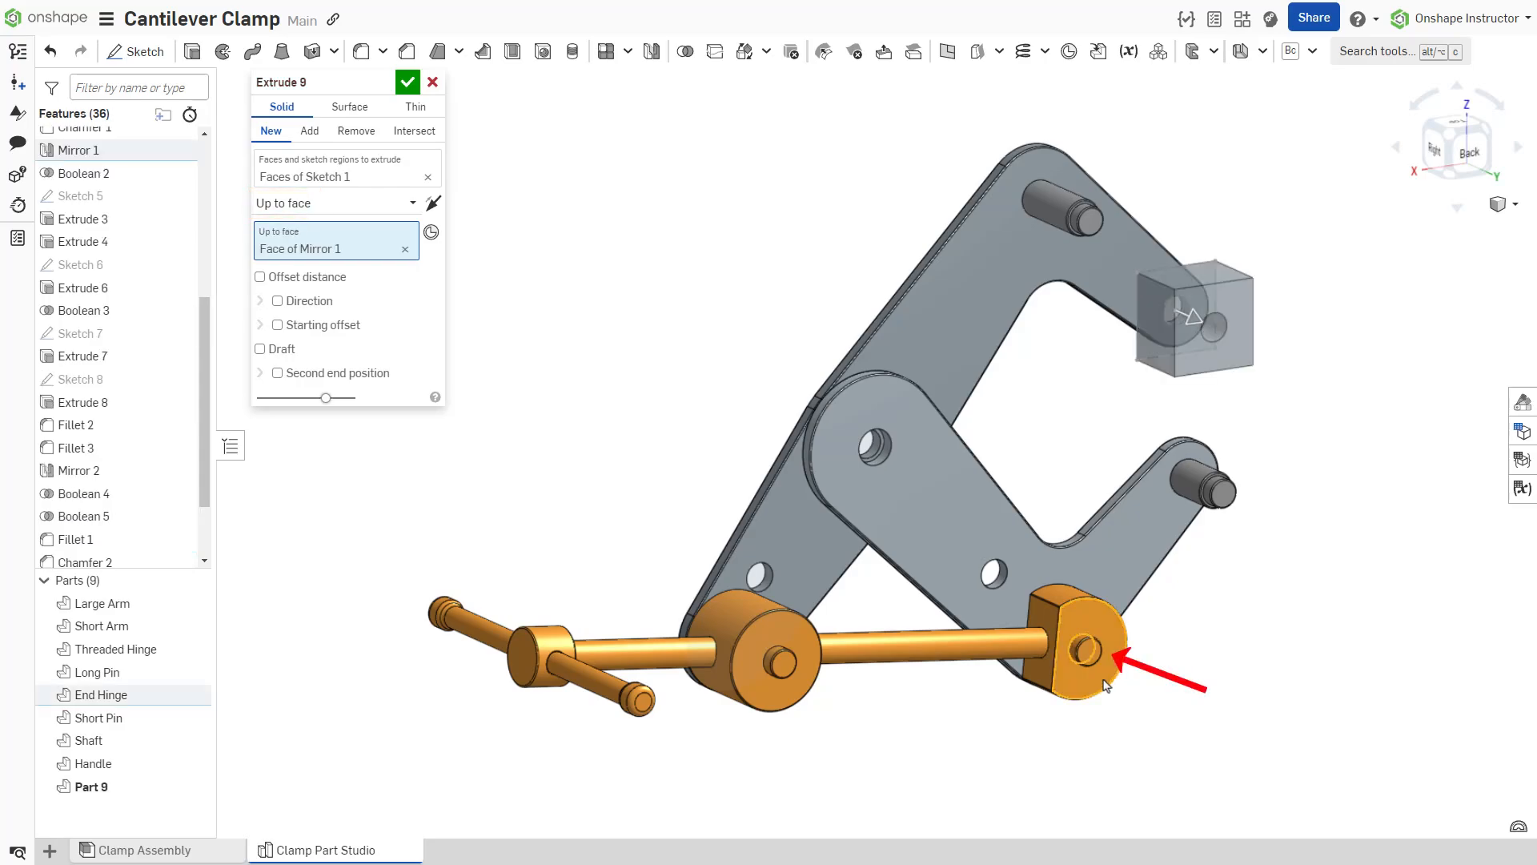
{"action": "key", "text": "Return"}
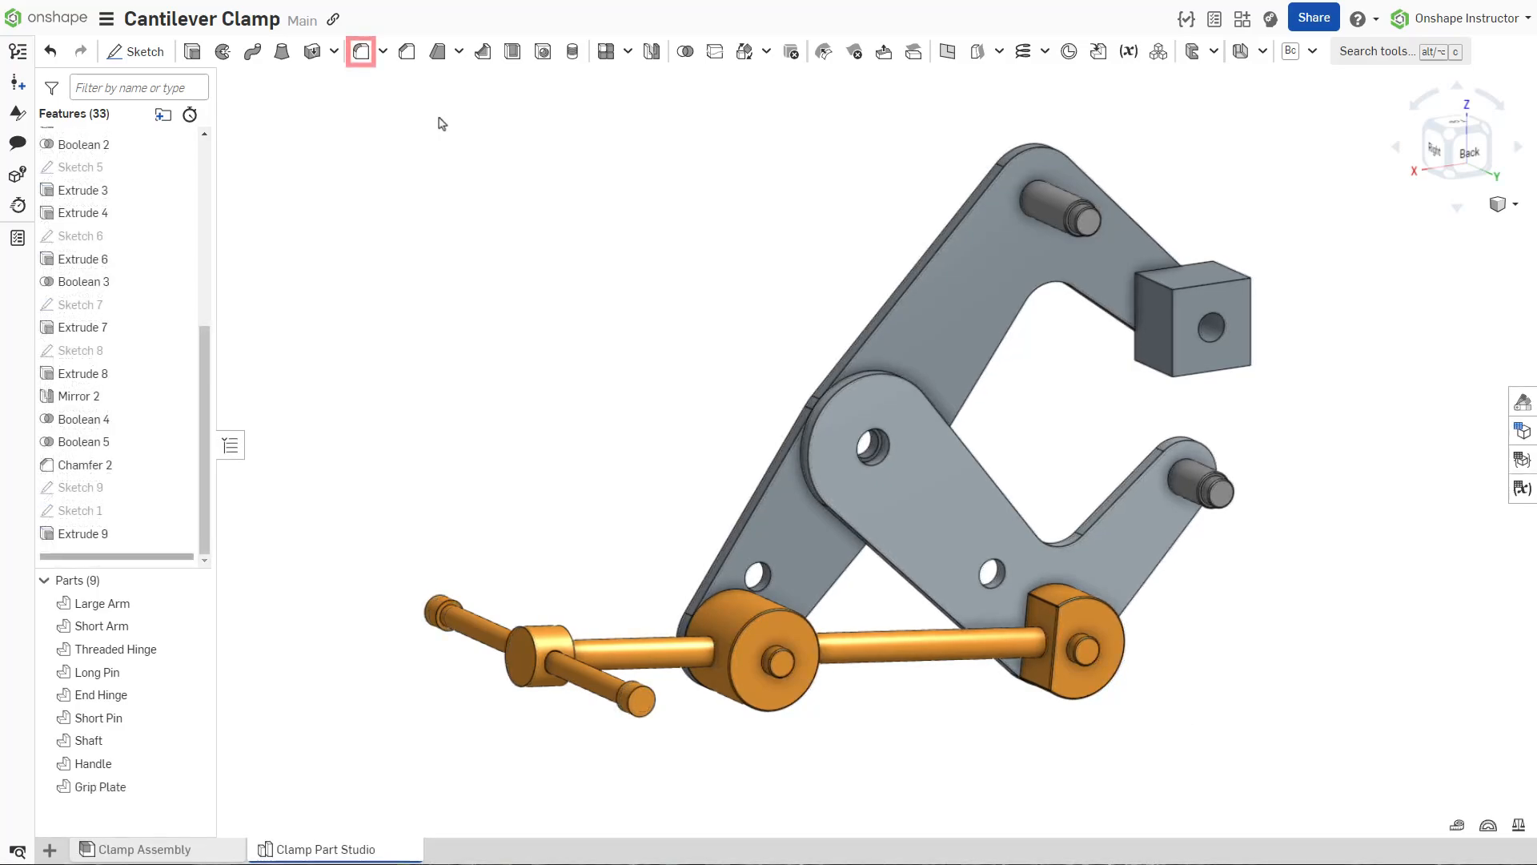
- Fillet the edges of the Short Arm, Large Arm and Grip Plate faces with a 0.05 in radius
{"action": "left_click", "coordinate": [361, 53]}
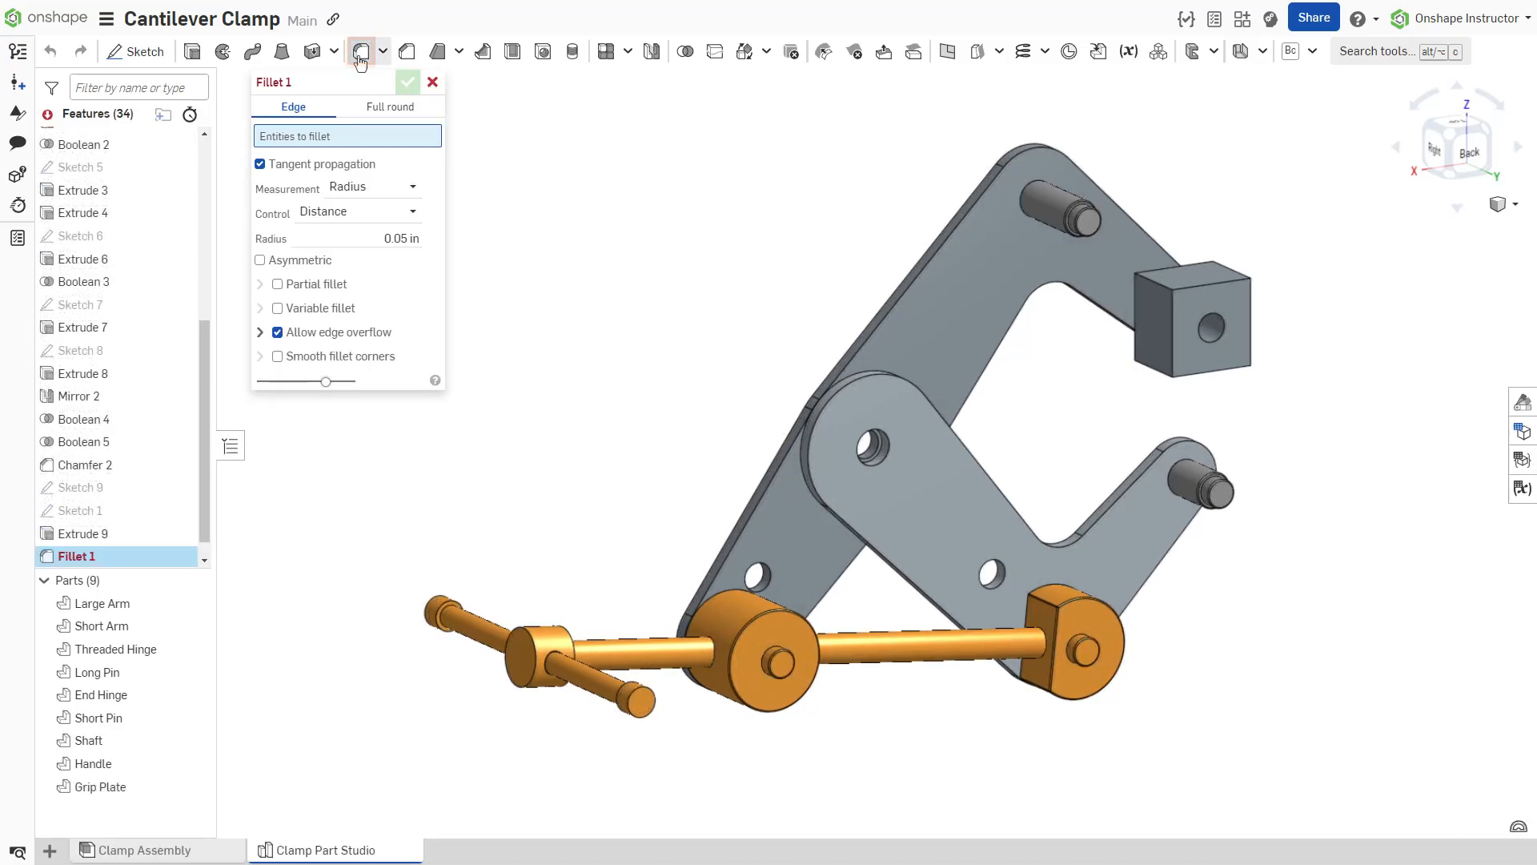
{"action": "left_click", "coordinate": [830, 469]}
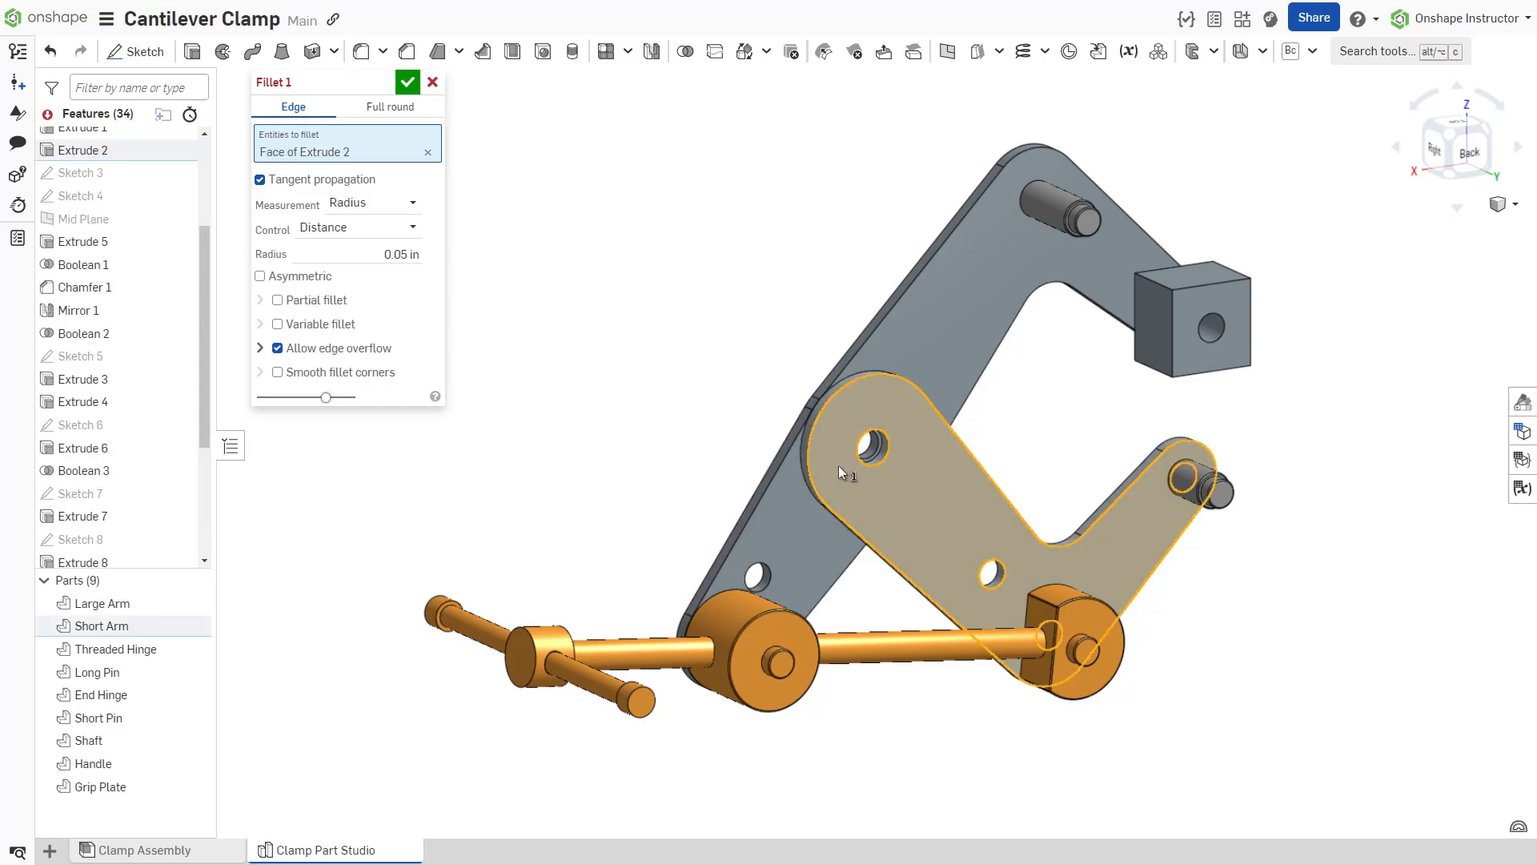
{"action": "left_click", "coordinate": [923, 366]}
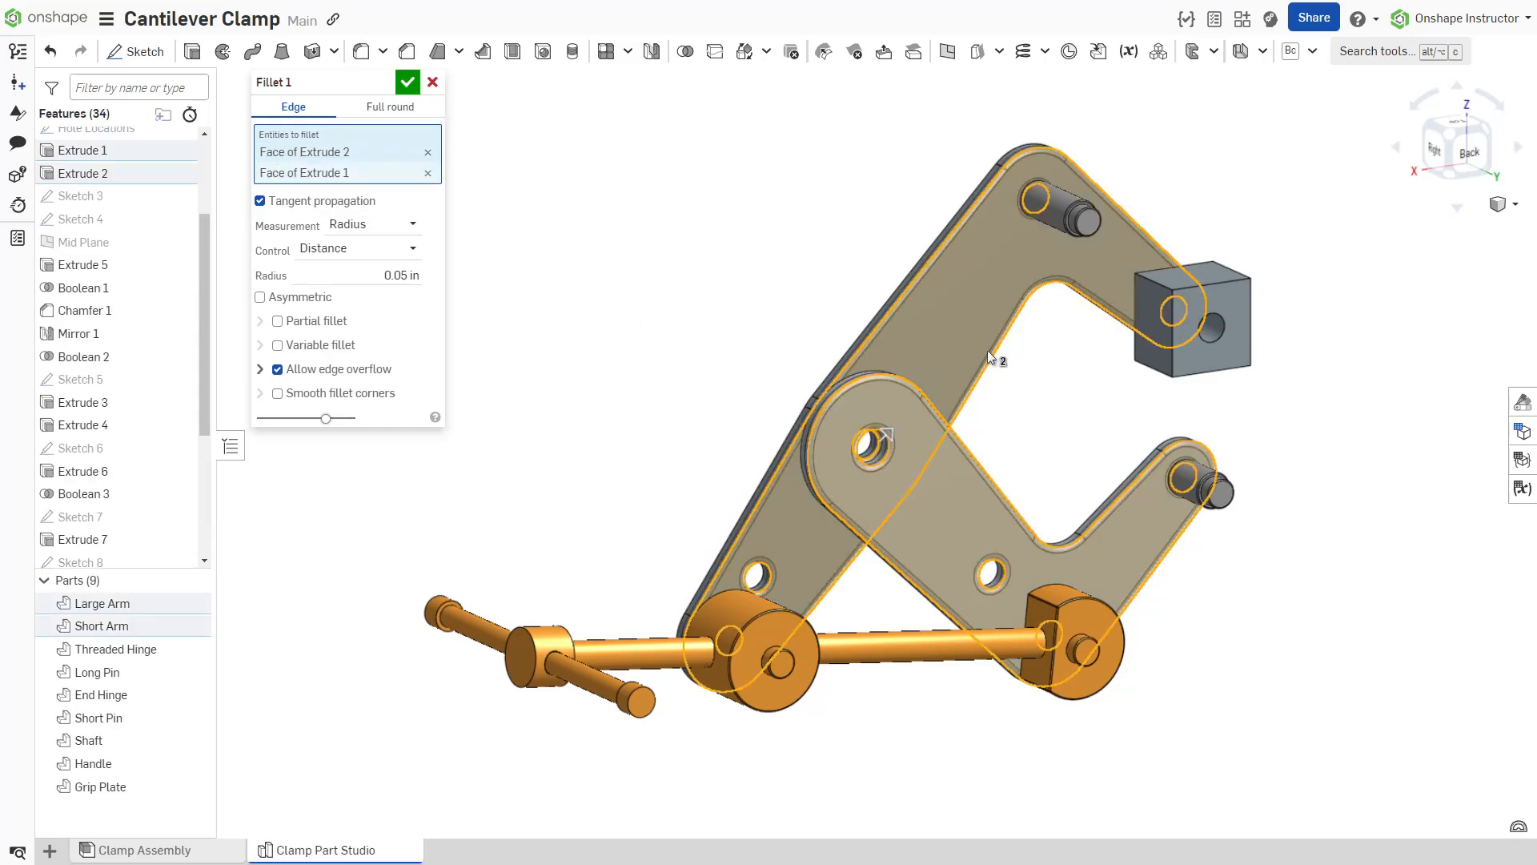
{"action": "left_click", "coordinate": [1242, 334]}
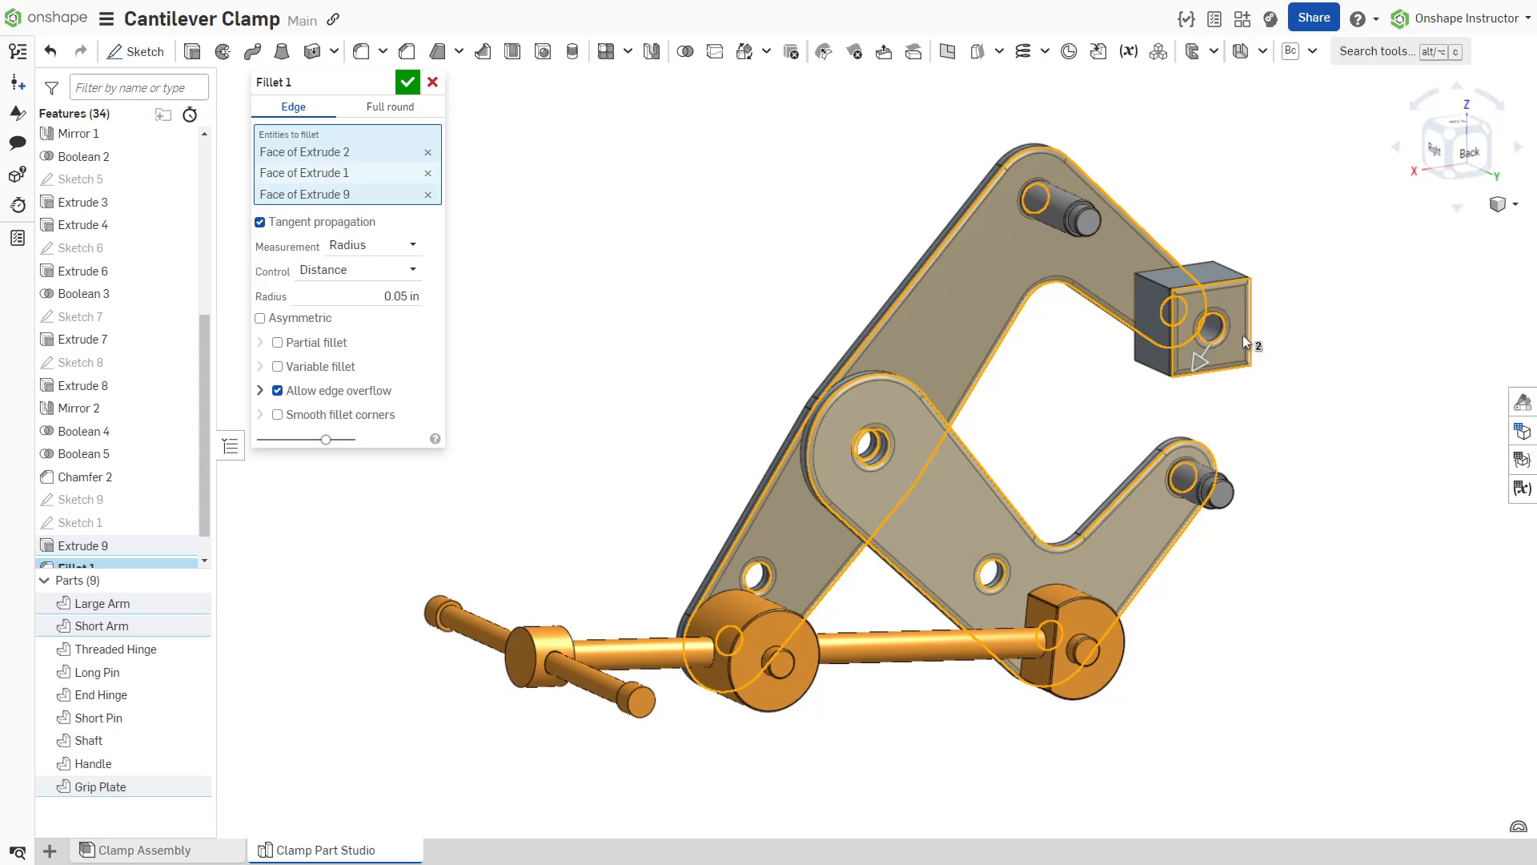
{"action": "key", "text": "Return"}
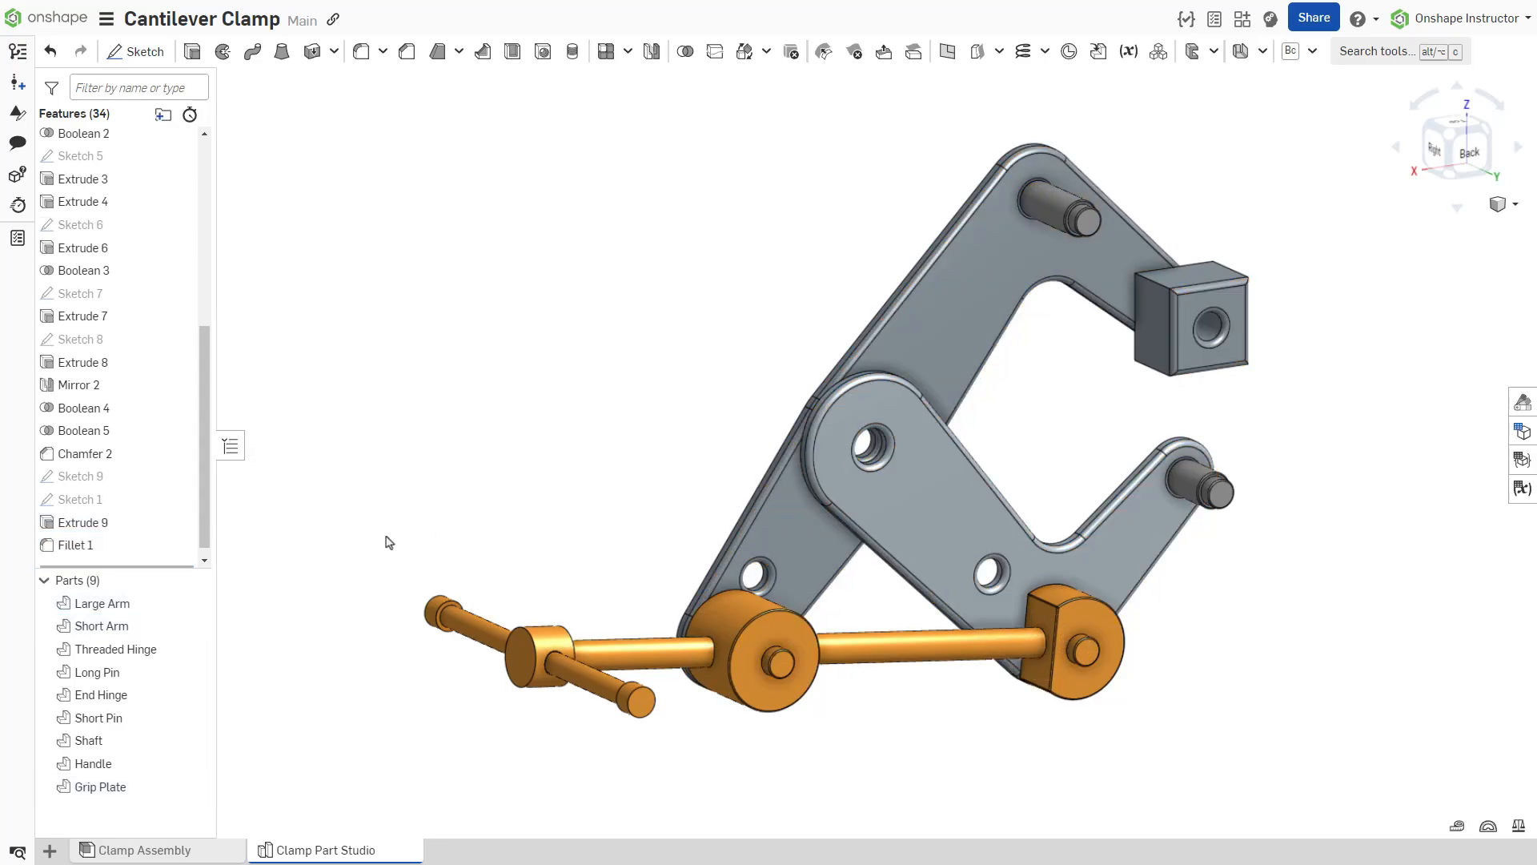
- Edit the fillet on the arms and Grip Plate and set its radius to .01 in
{"action": "right_click", "coordinate": [132, 544]}
{"action": "left_click", "coordinate": [171, 583]}
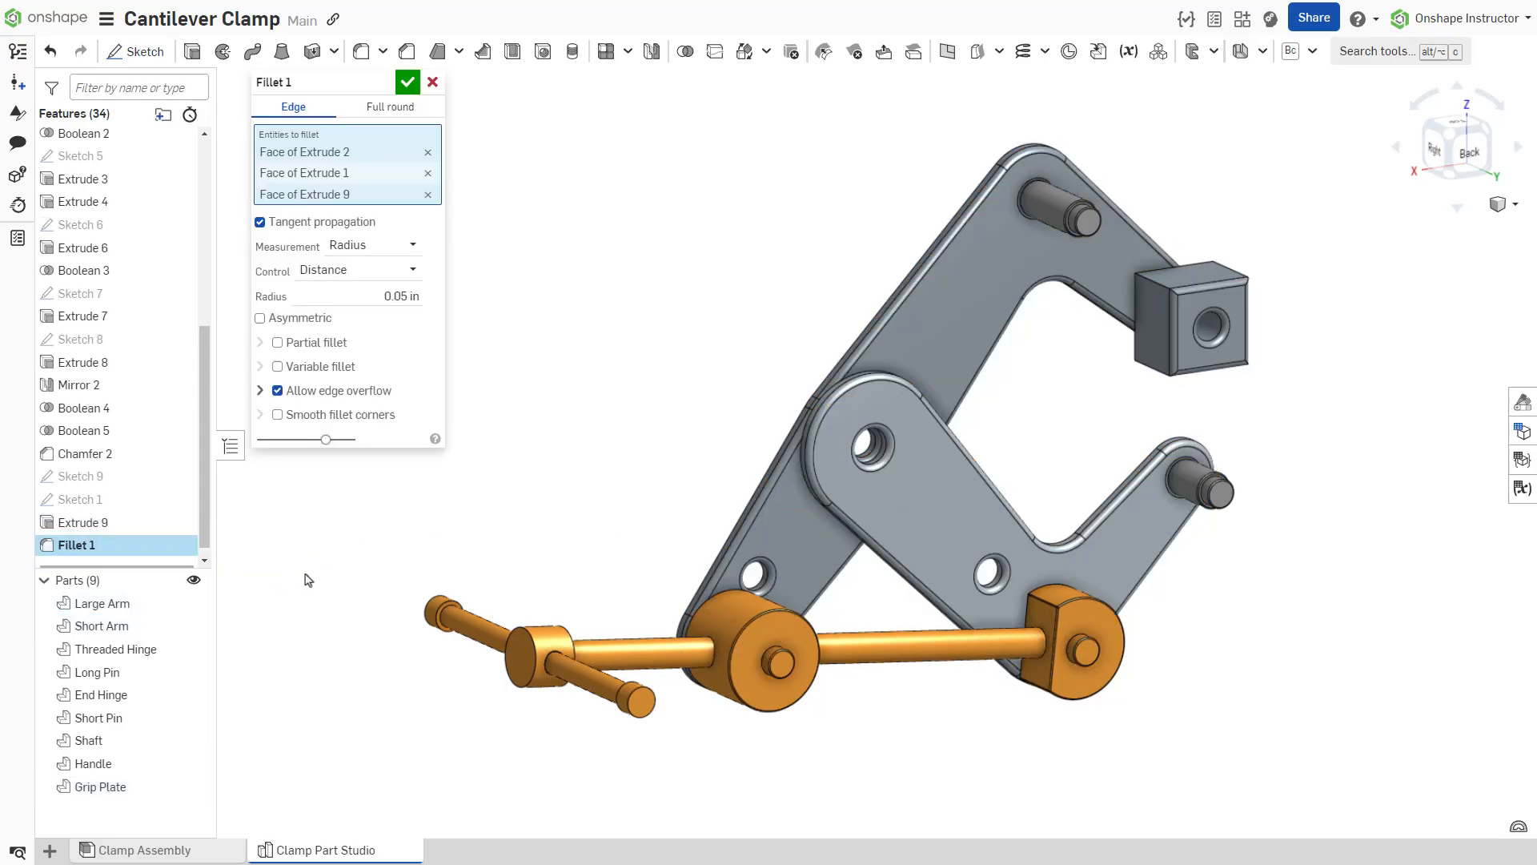
{"action": "left_click", "coordinate": [385, 296]}
{"action": "key", "text": "BackSpace"}
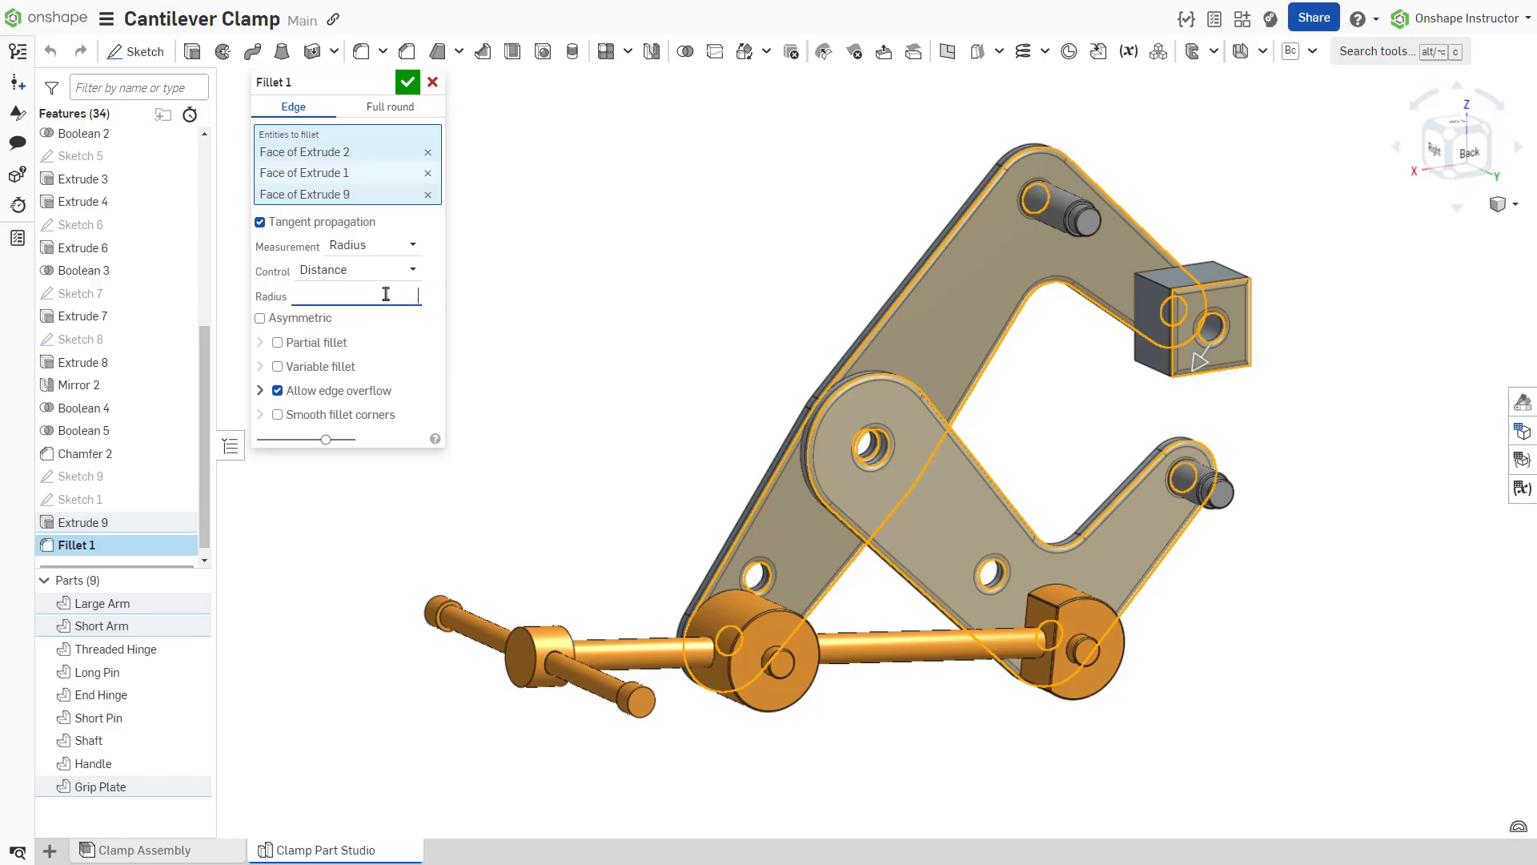
{"action": "type", "text": ".01"}
{"action": "key", "text": "Return"}
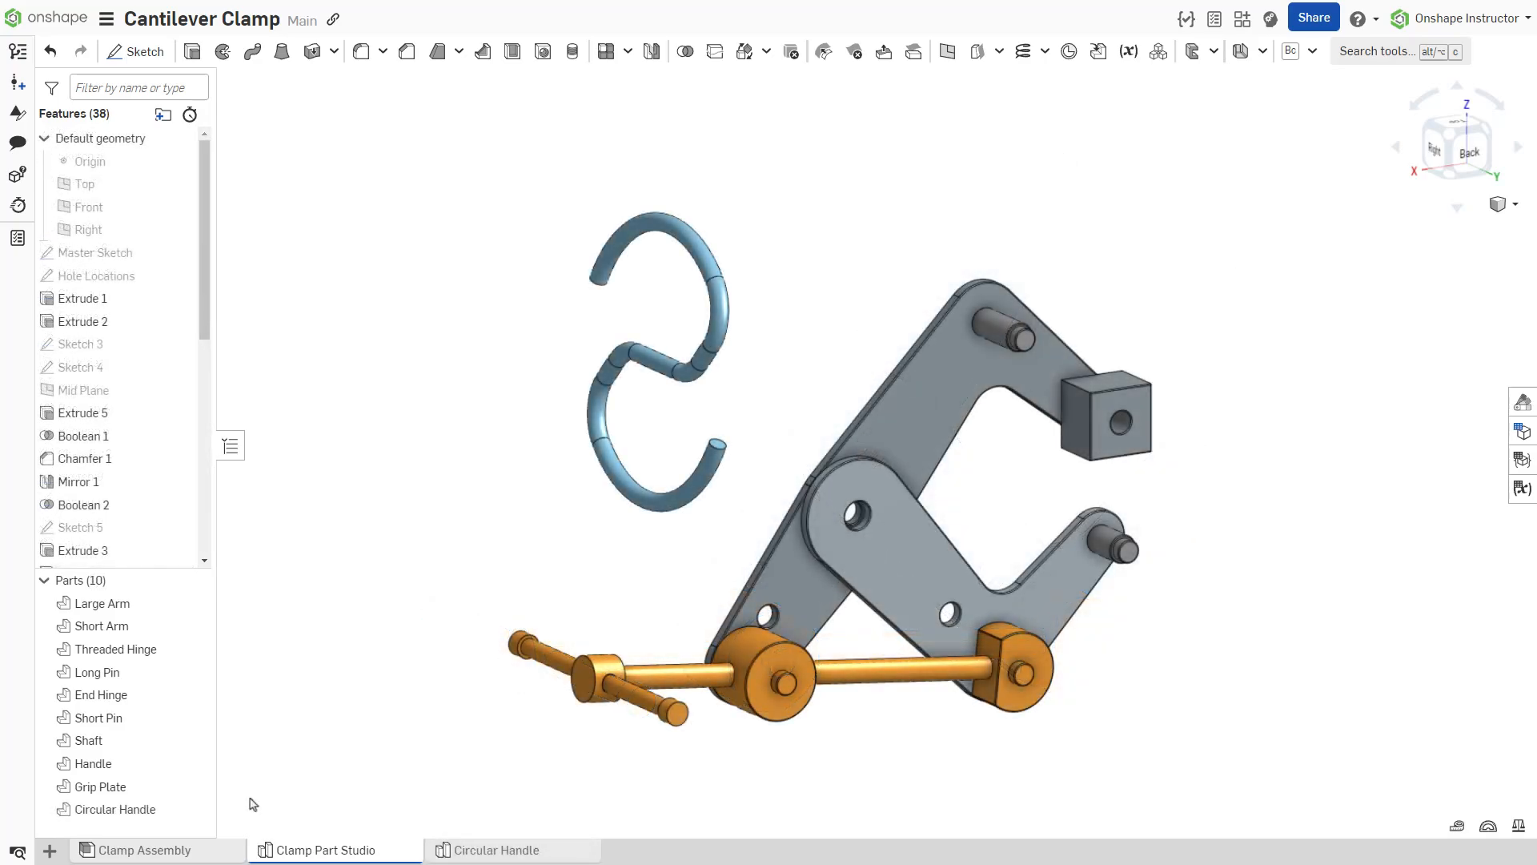
- Highlight the Circular Handle part in the model, clear the selection, and open the separate Circular Handle Part Studio
{"action": "left_click", "coordinate": [160, 809]}
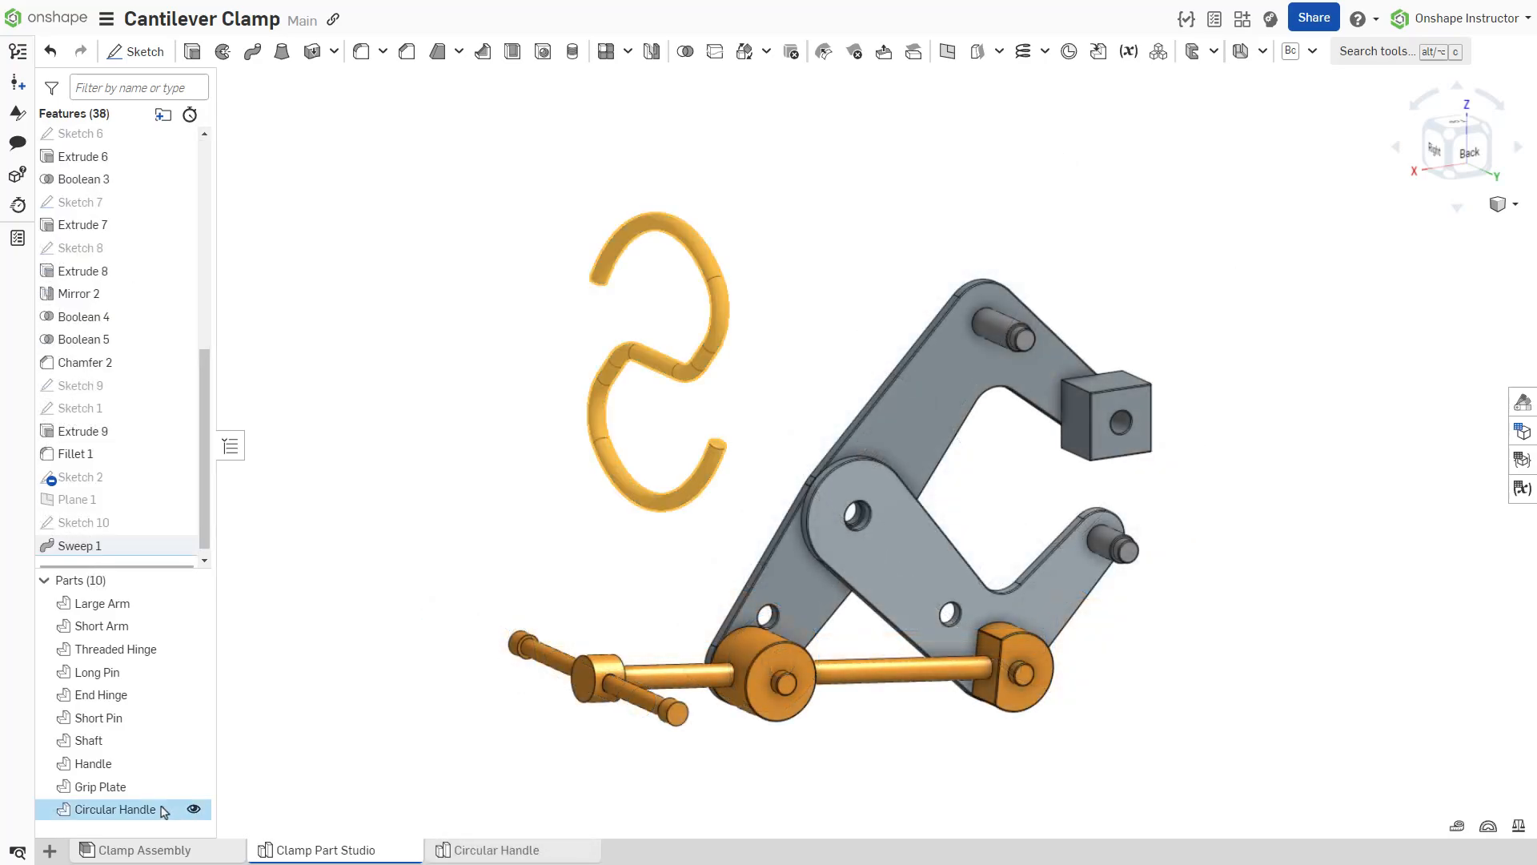
{"action": "left_click", "coordinate": [273, 803]}
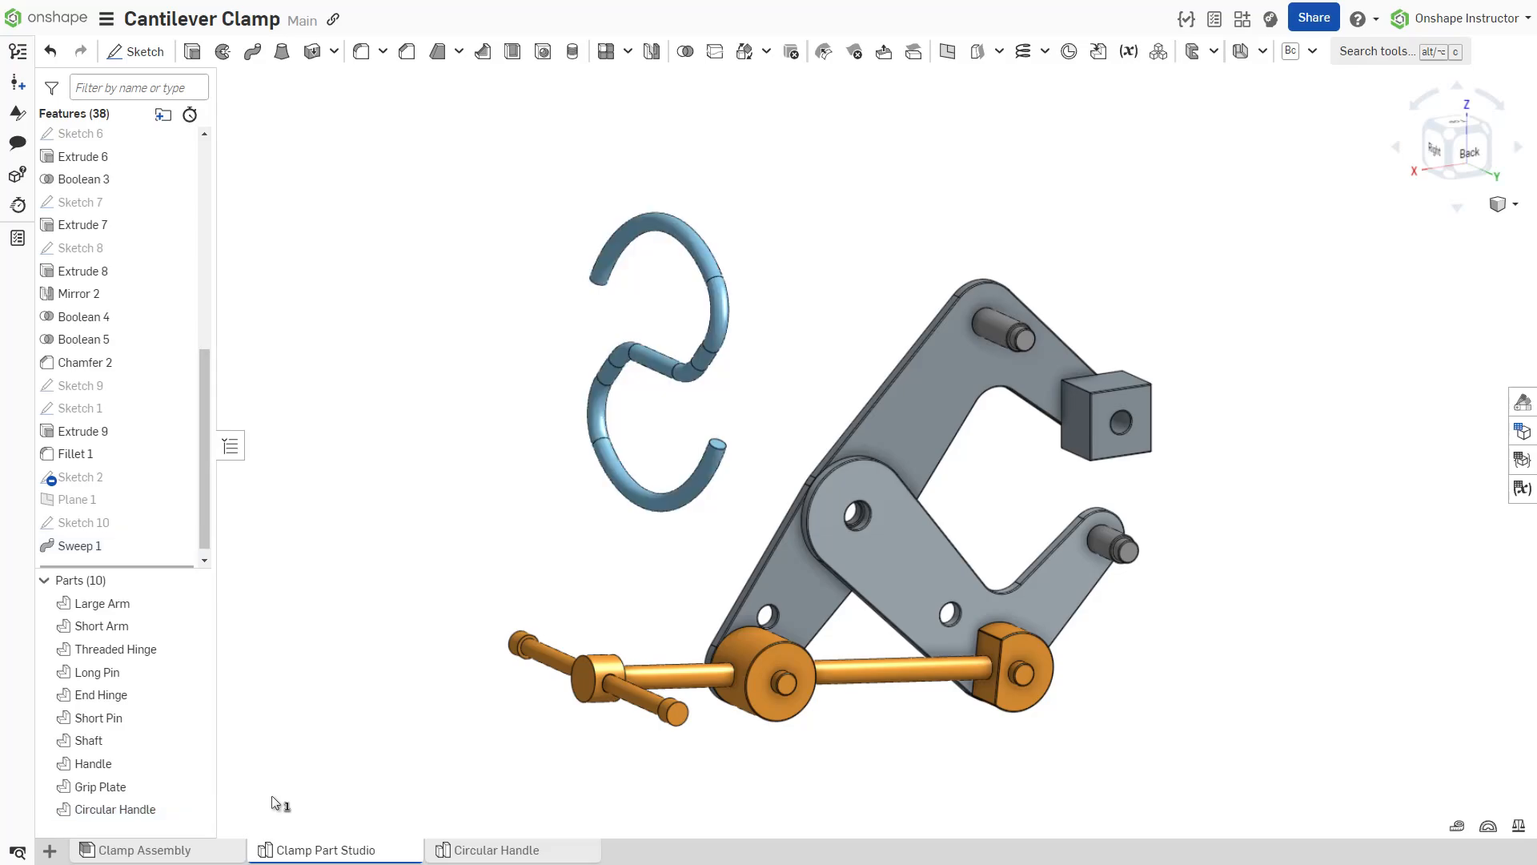
{"action": "left_click", "coordinate": [509, 851]}
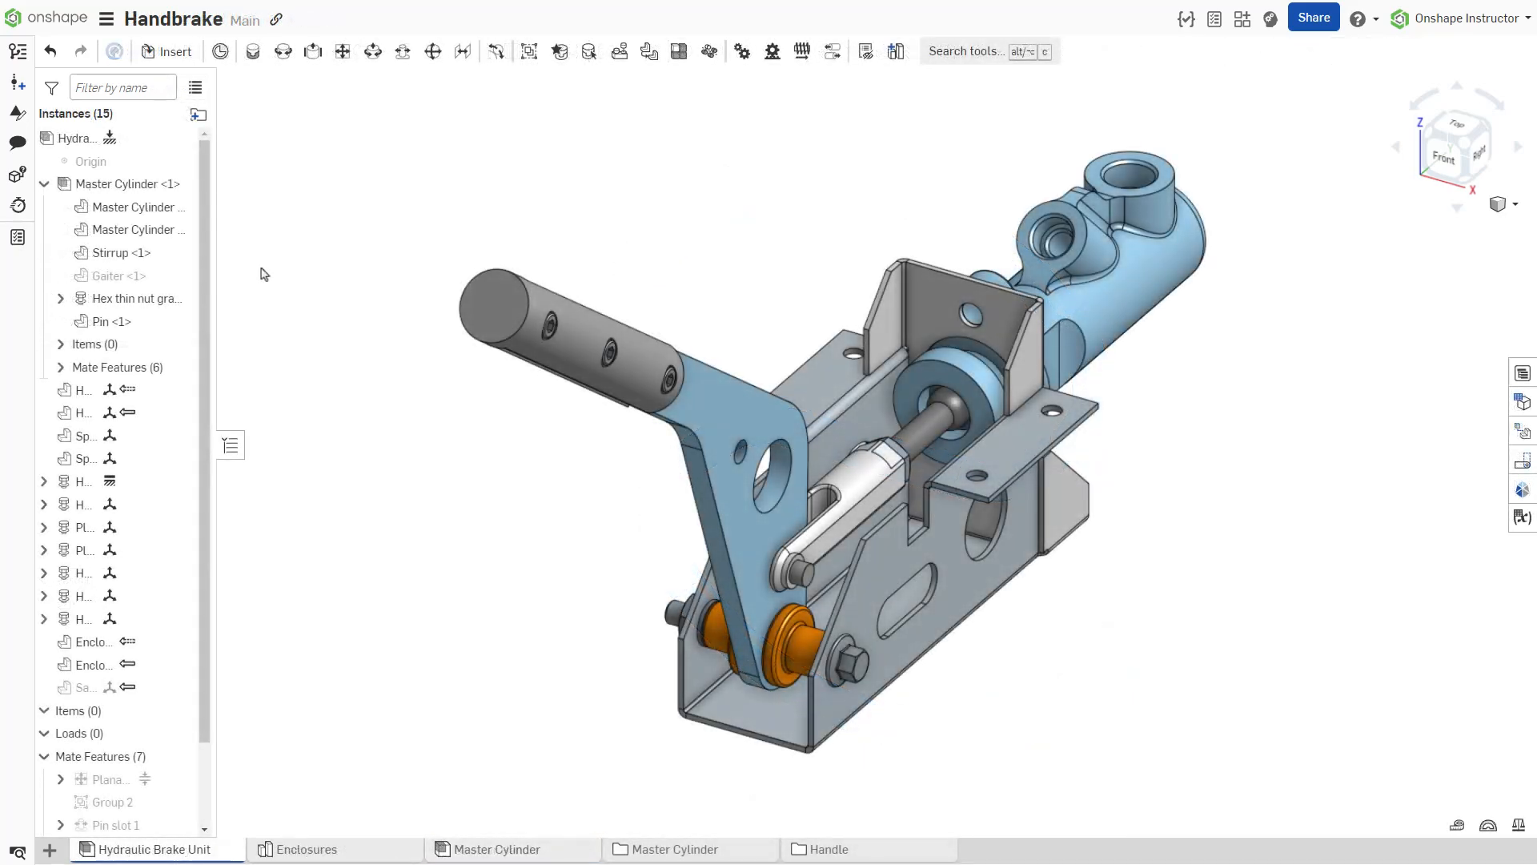
- Edit the Stirrup in context of the Hydraulic Brake Unit assembly in the Handbrake document
{"action": "right_click", "coordinate": [163, 254]}
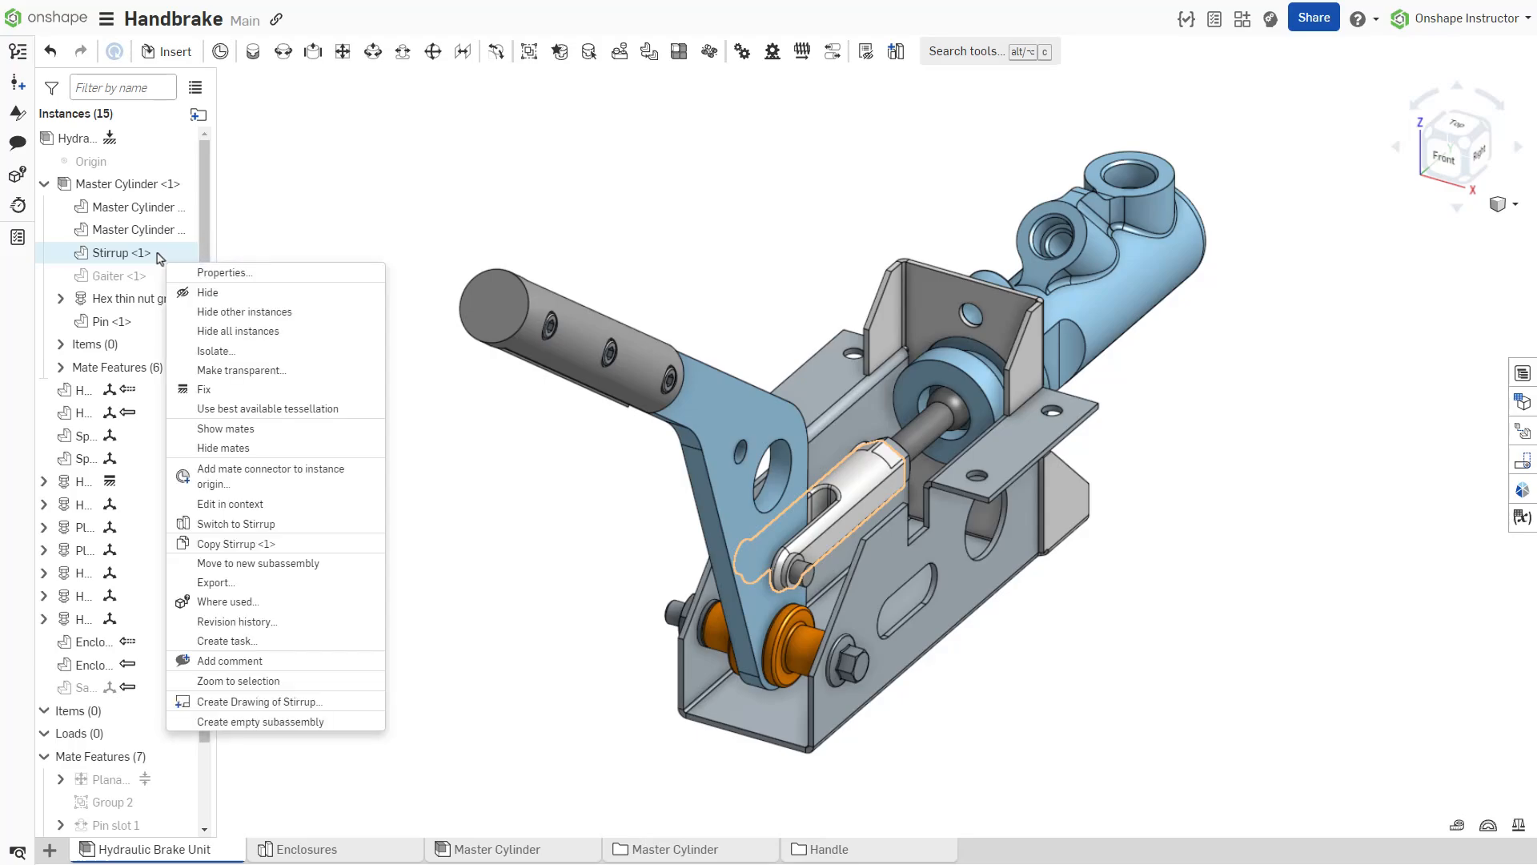
{"action": "left_click", "coordinate": [328, 505]}
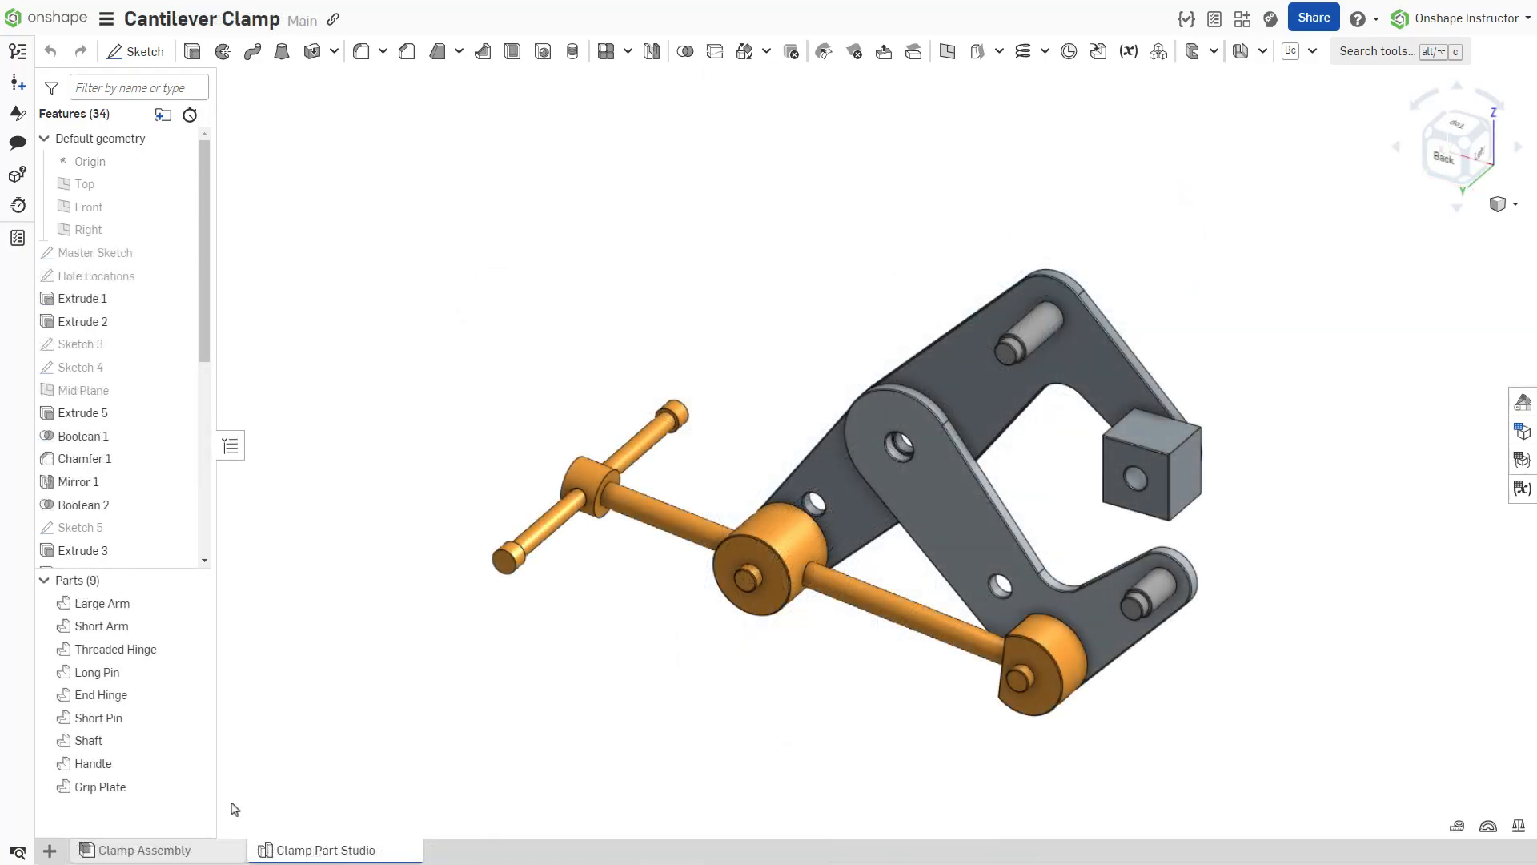
- View the Grip Plate's part options in the Clamp Part Studio and highlight the Large Arm in the Clamp Assembly, clearing the selection
{"action": "right_click", "coordinate": [141, 790]}
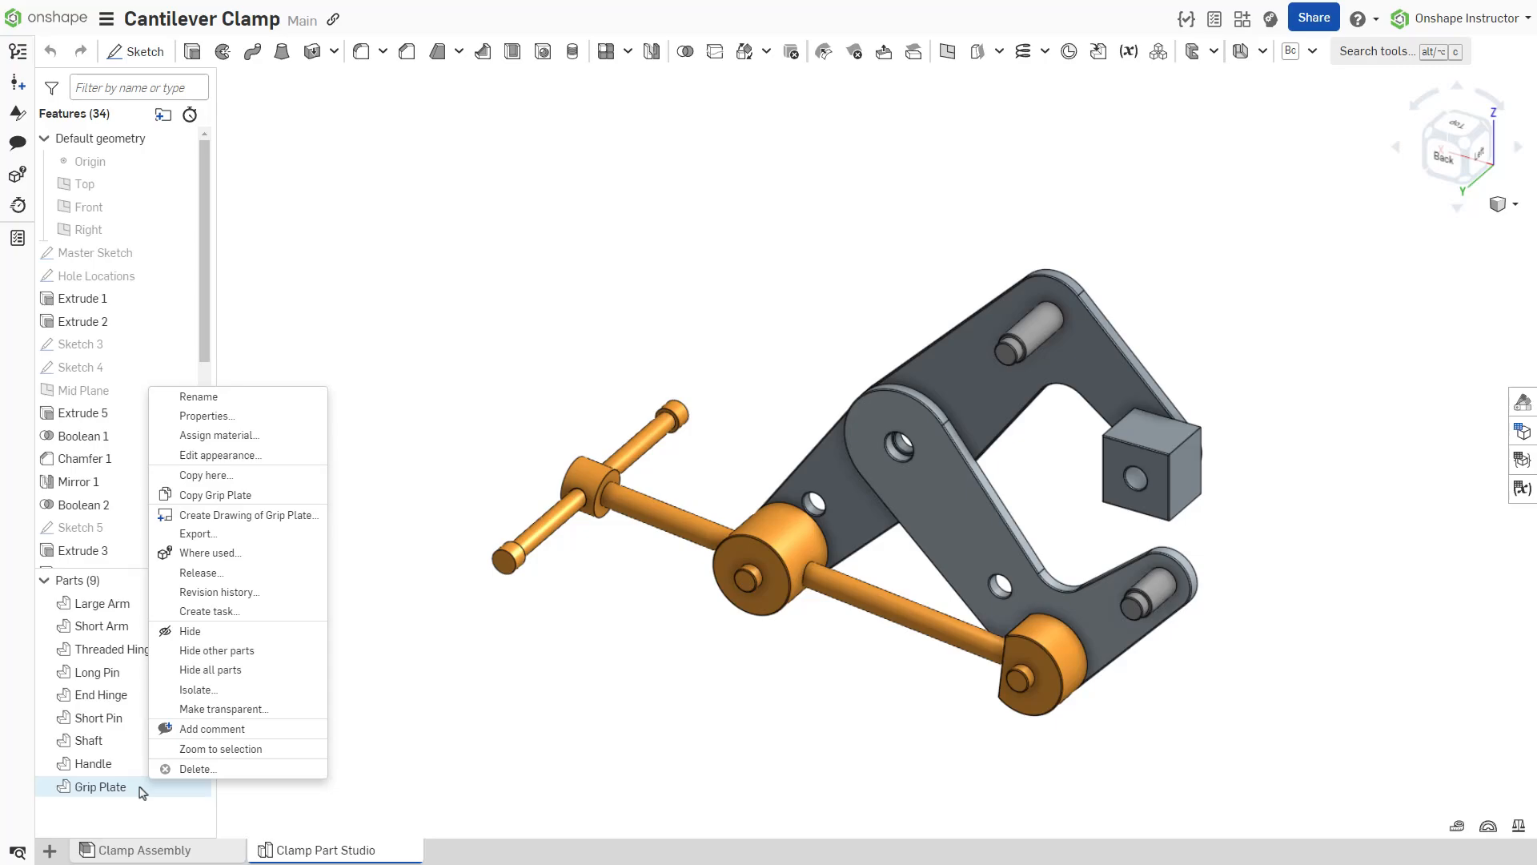
{"action": "left_click", "coordinate": [528, 771]}
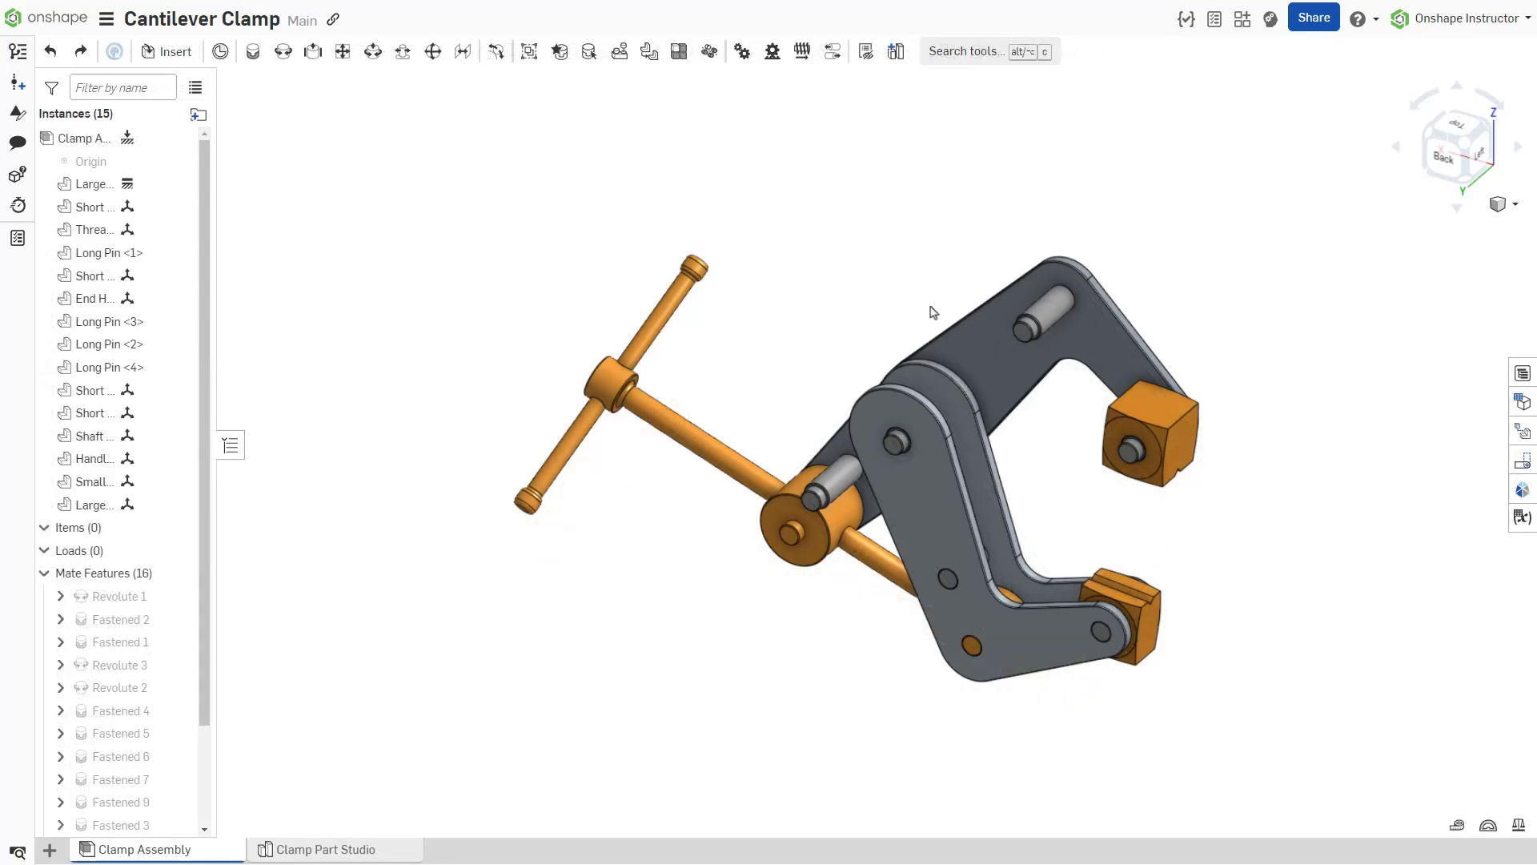
{"action": "left_click", "coordinate": [986, 345]}
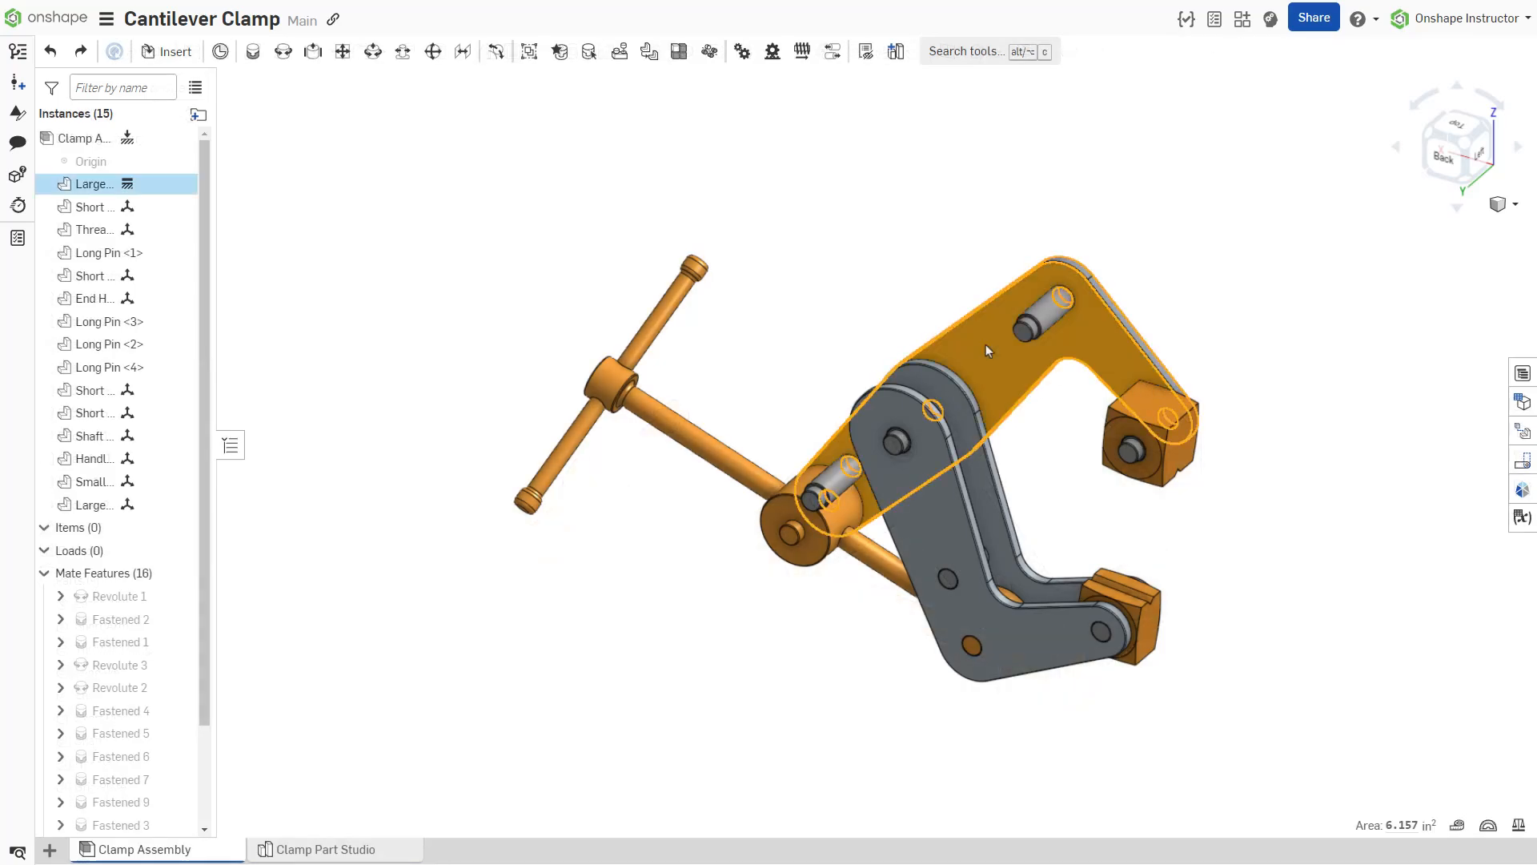
{"action": "left_click", "coordinate": [705, 637]}
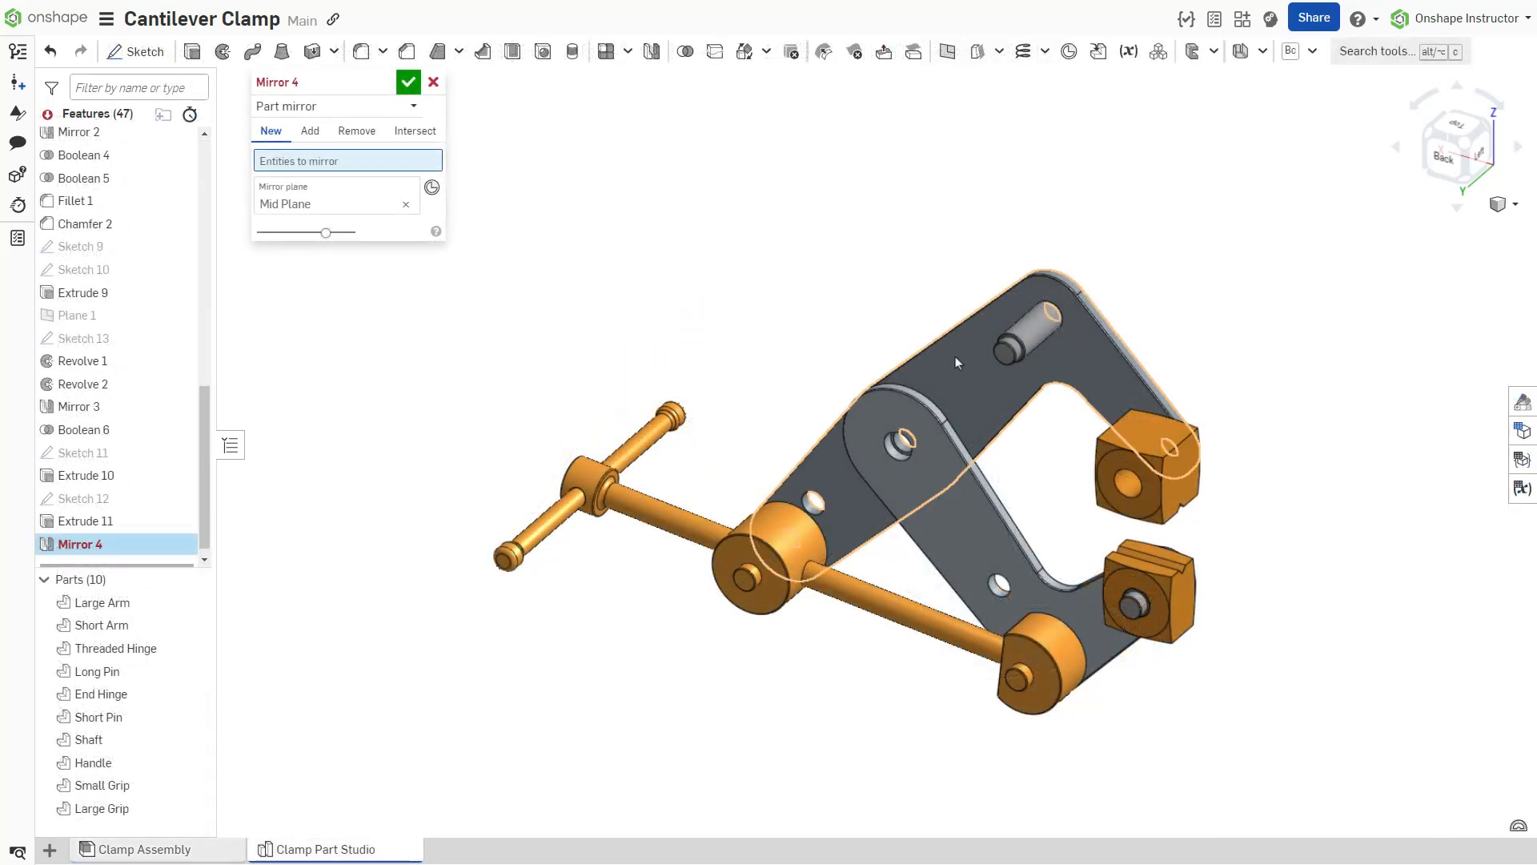
- Mirror the Large Arm about the Mid Plane as a new part in the Clamp Part Studio
{"action": "left_click", "coordinate": [955, 357]}
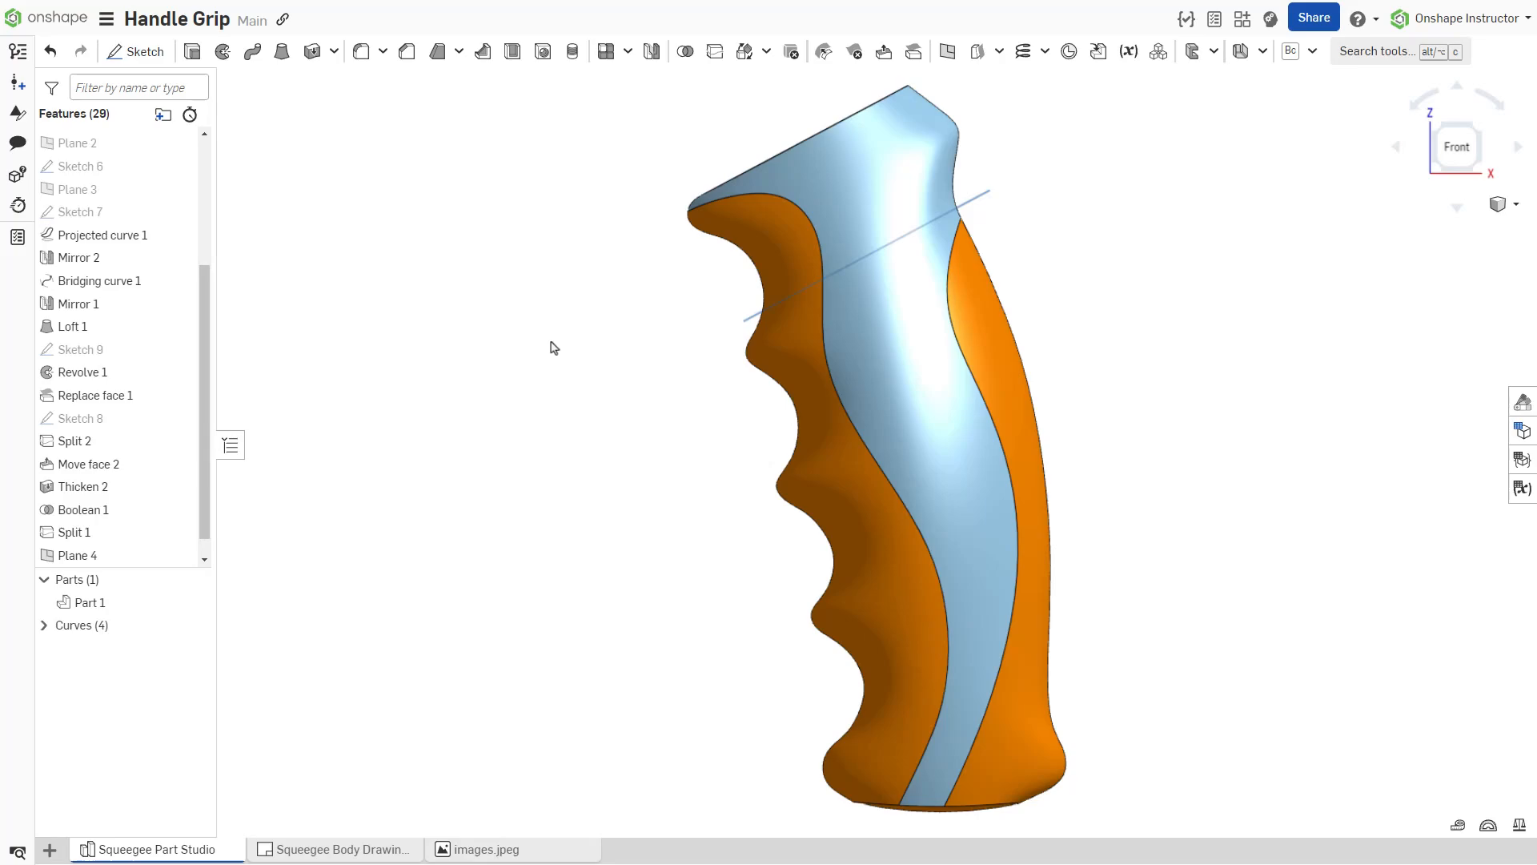
- Split the handle grip part with the angled plane near its upper end, keeping both sides
{"action": "right_click_drag", "start_coordinate": [551, 341], "coordinate": [585, 357]}
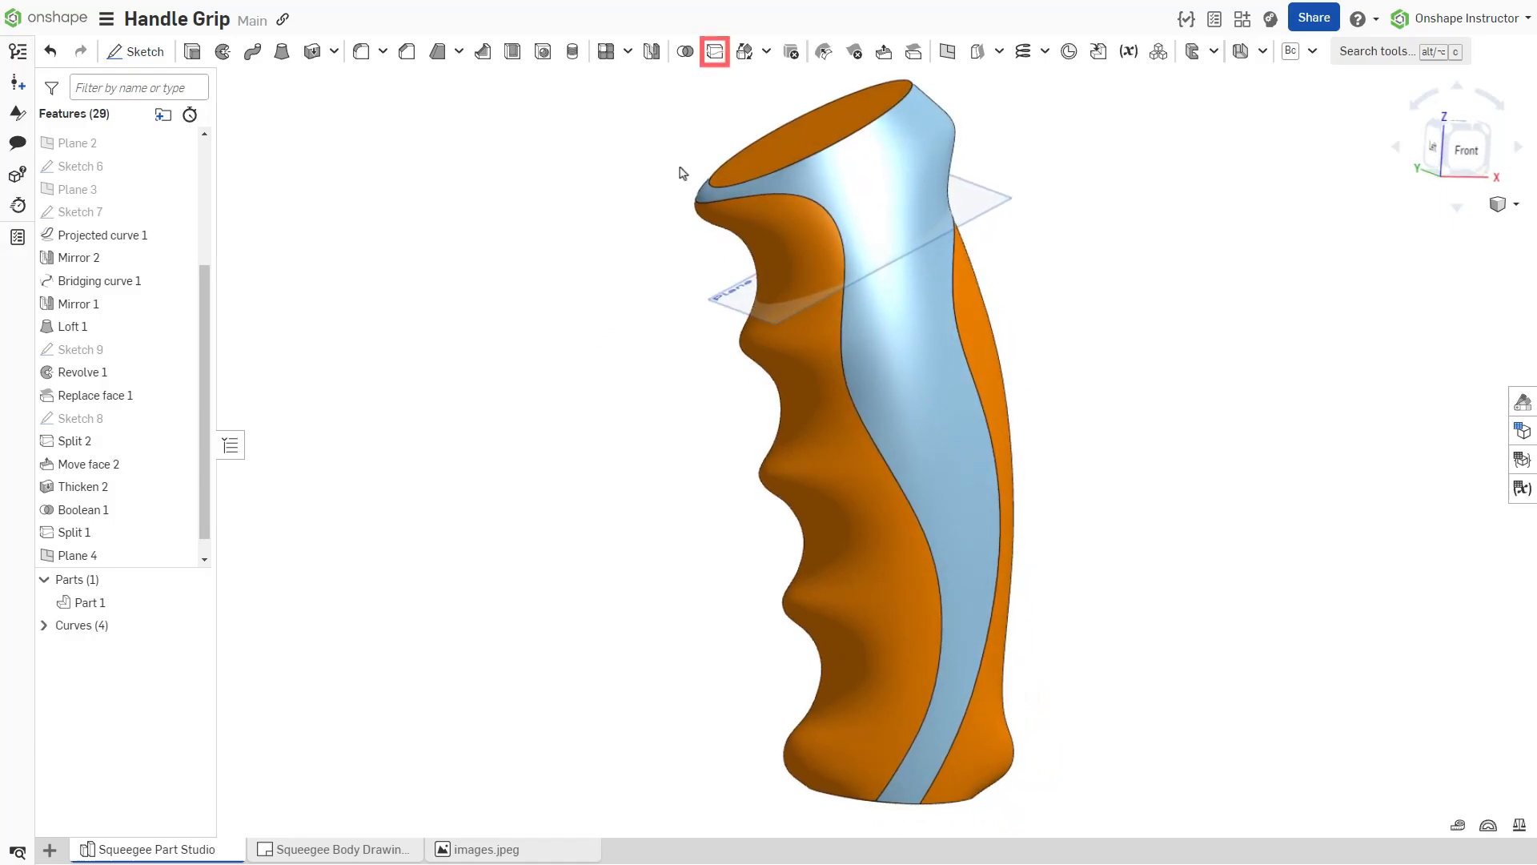
{"action": "left_click", "coordinate": [715, 53]}
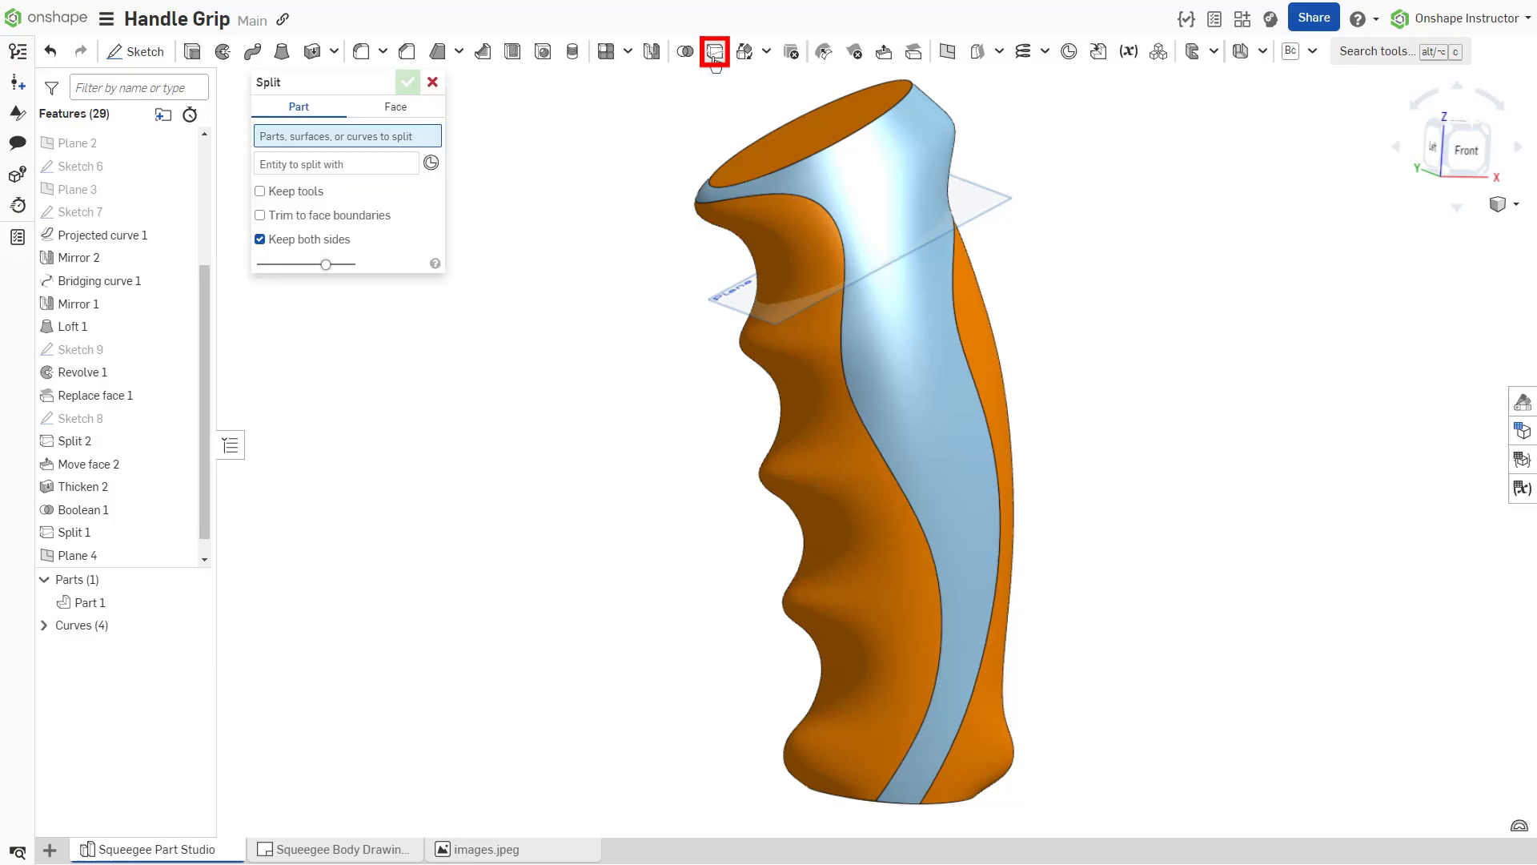
{"action": "left_click", "coordinate": [817, 156]}
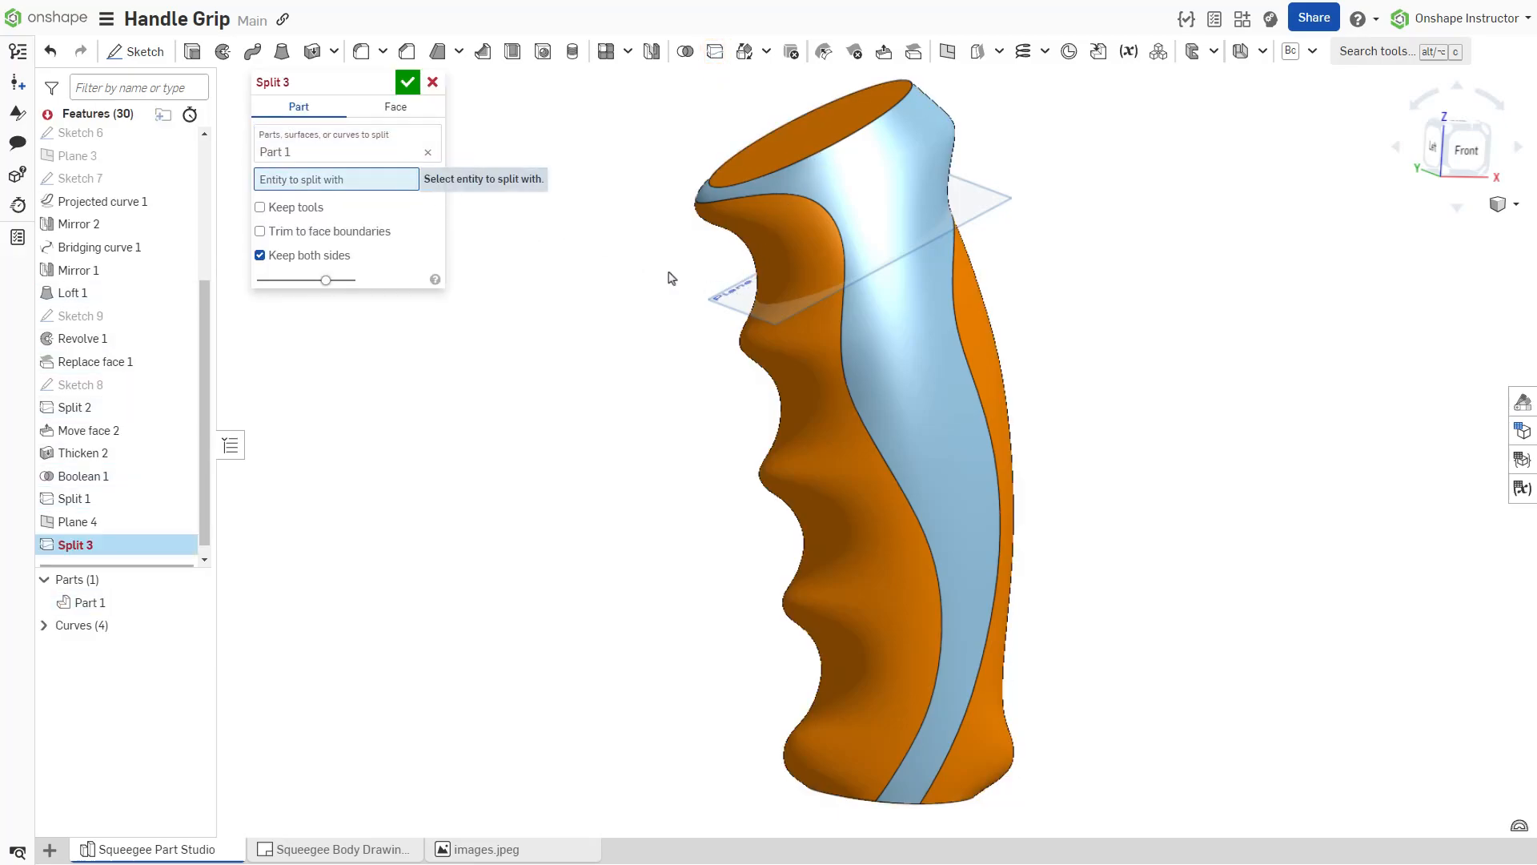
{"action": "left_click", "coordinate": [721, 294]}
{"action": "key", "text": "Return"}
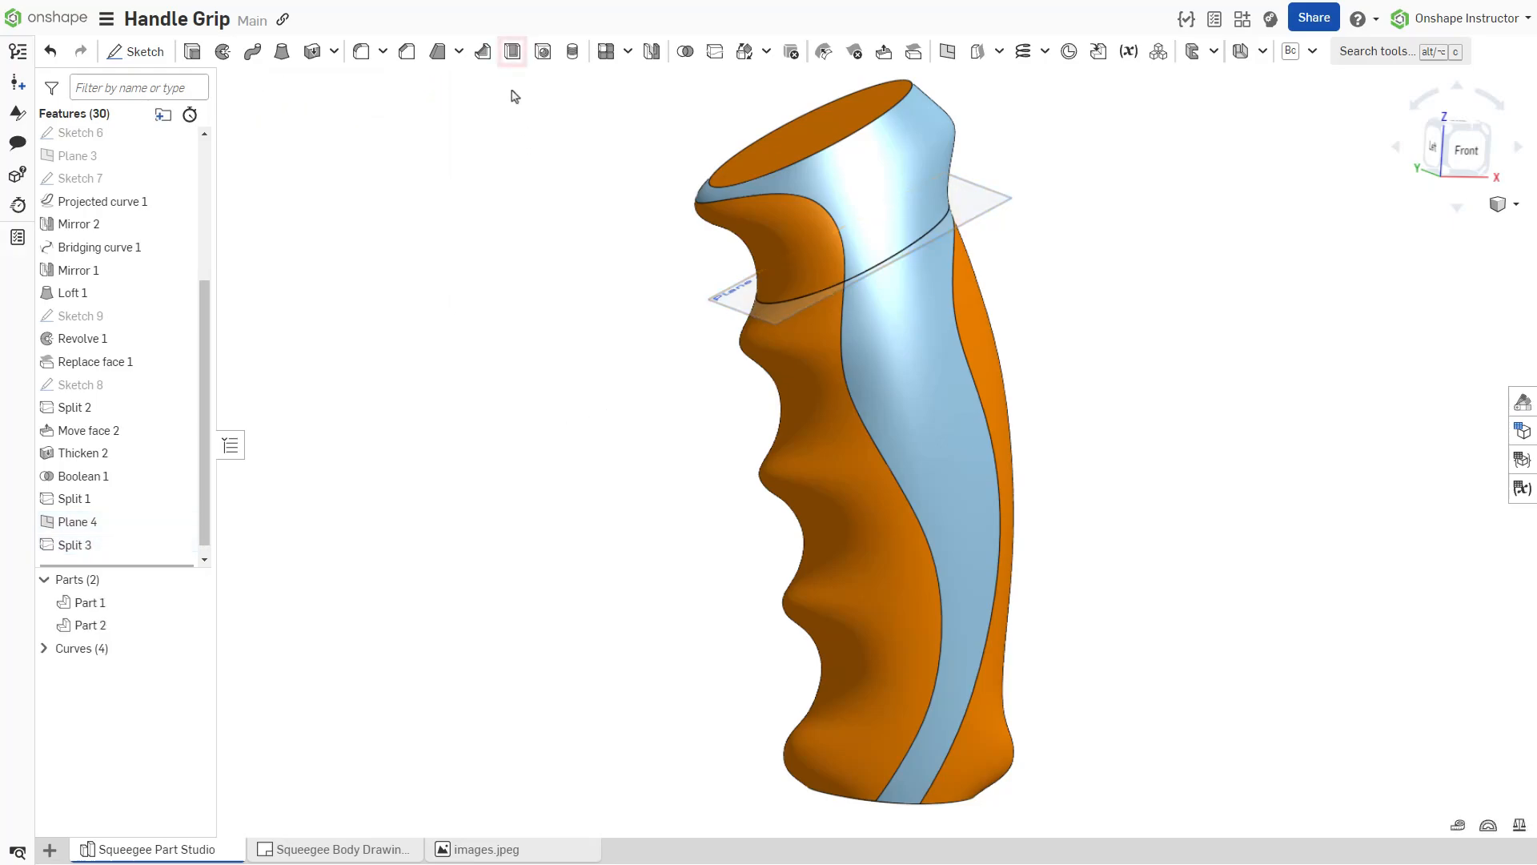
- Shell the lower handle part with a 1 mm thickness, removing its bottom end face
{"action": "left_click", "coordinate": [513, 51]}
{"action": "left_click", "coordinate": [395, 166]}
{"action": "type", "text": "1"}
{"action": "key", "text": "Return"}
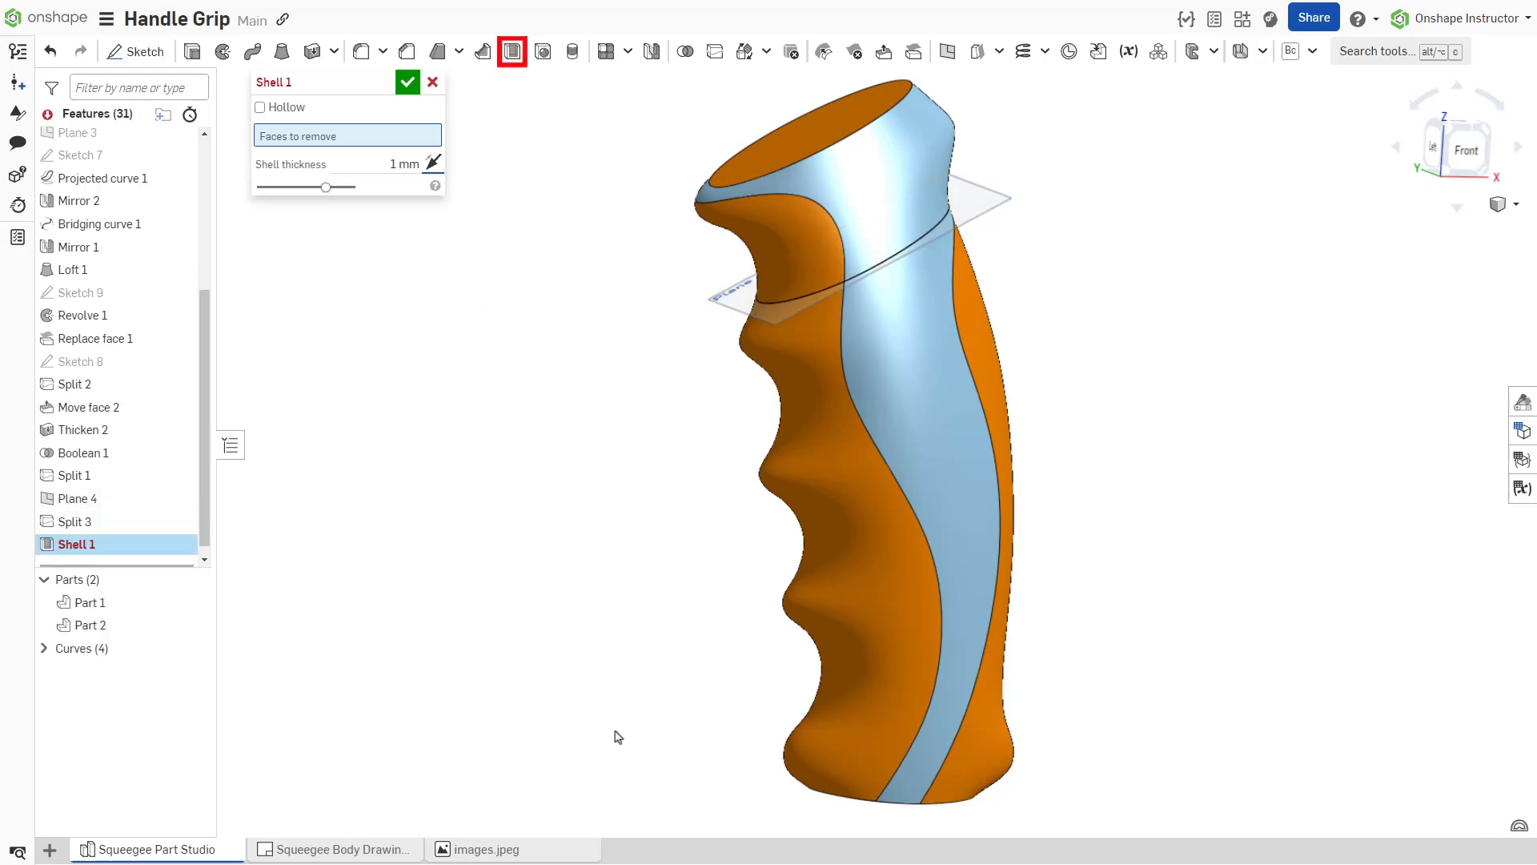
{"action": "right_click_drag", "start_coordinate": [615, 732], "coordinate": [632, 617]}
{"action": "left_click", "coordinate": [834, 480]}
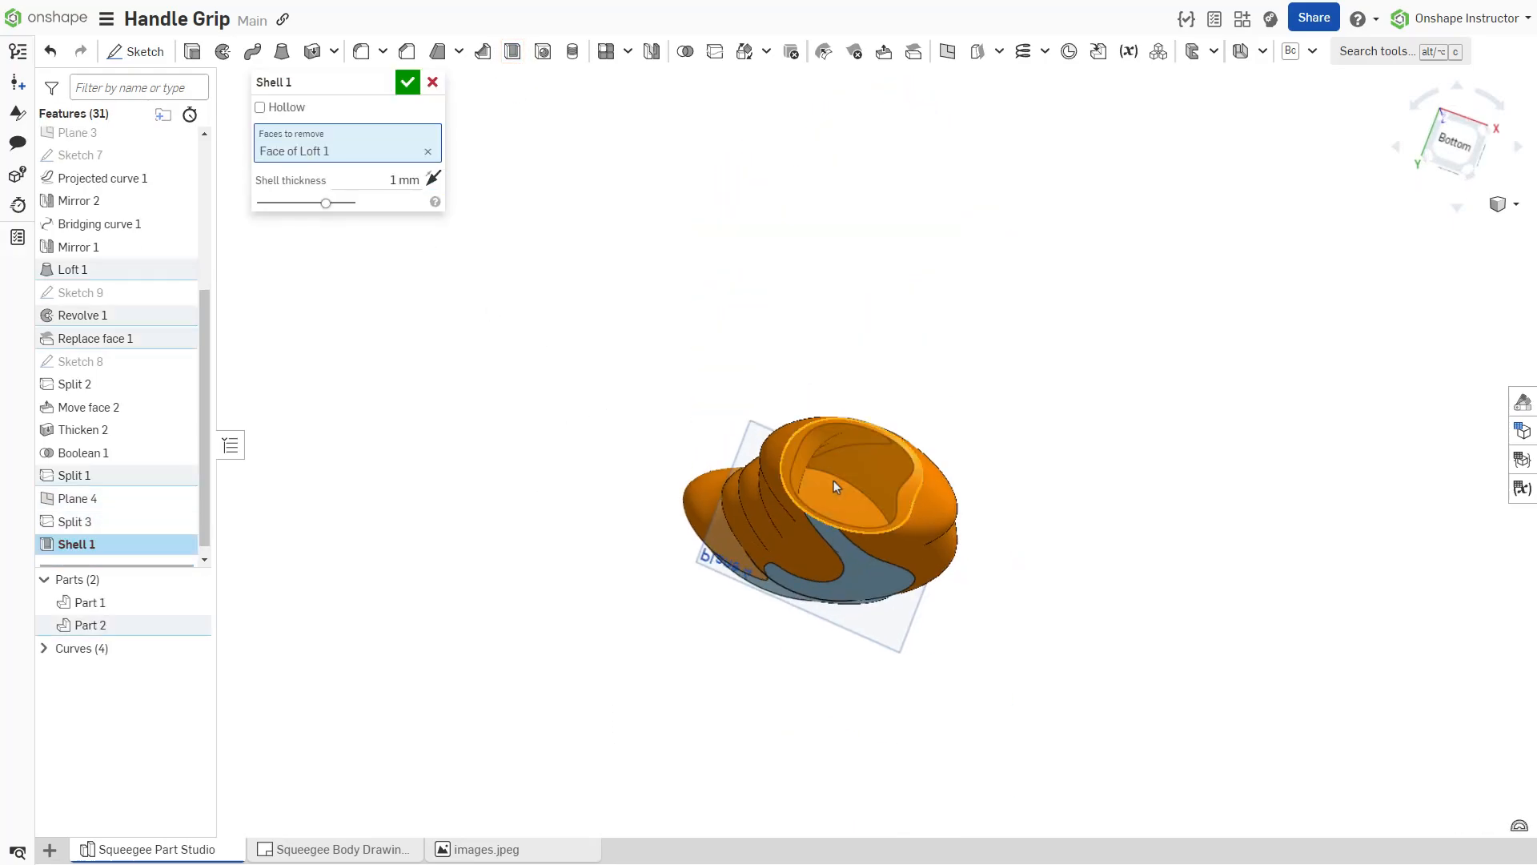
{"action": "key", "text": "Return"}
- Unite the upper and lower handle parts with a Boolean union
{"action": "right_click_drag", "start_coordinate": [690, 342], "coordinate": [679, 385]}
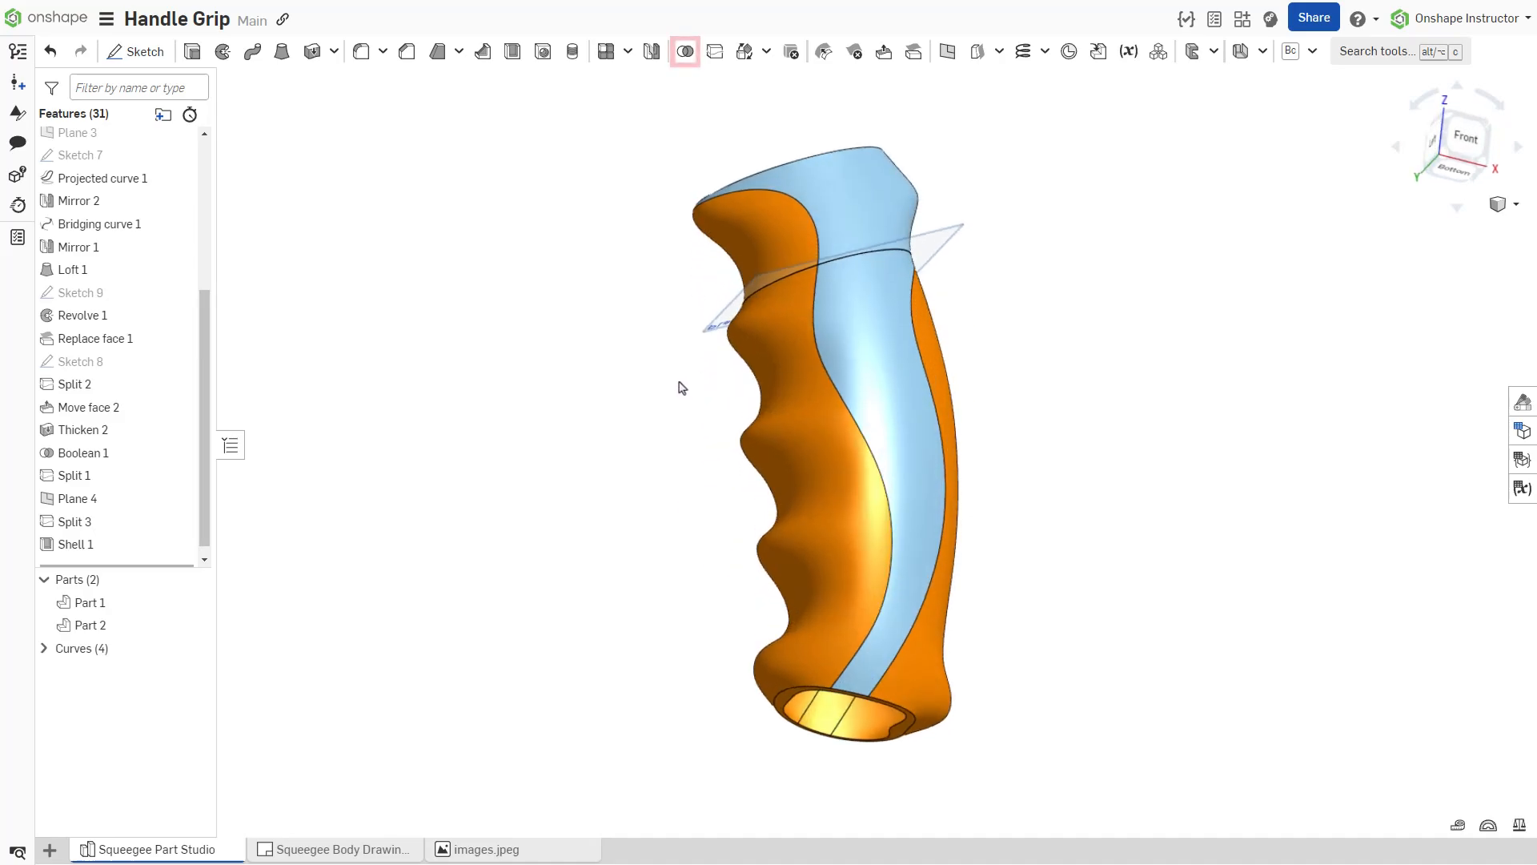
{"action": "left_click", "coordinate": [684, 53]}
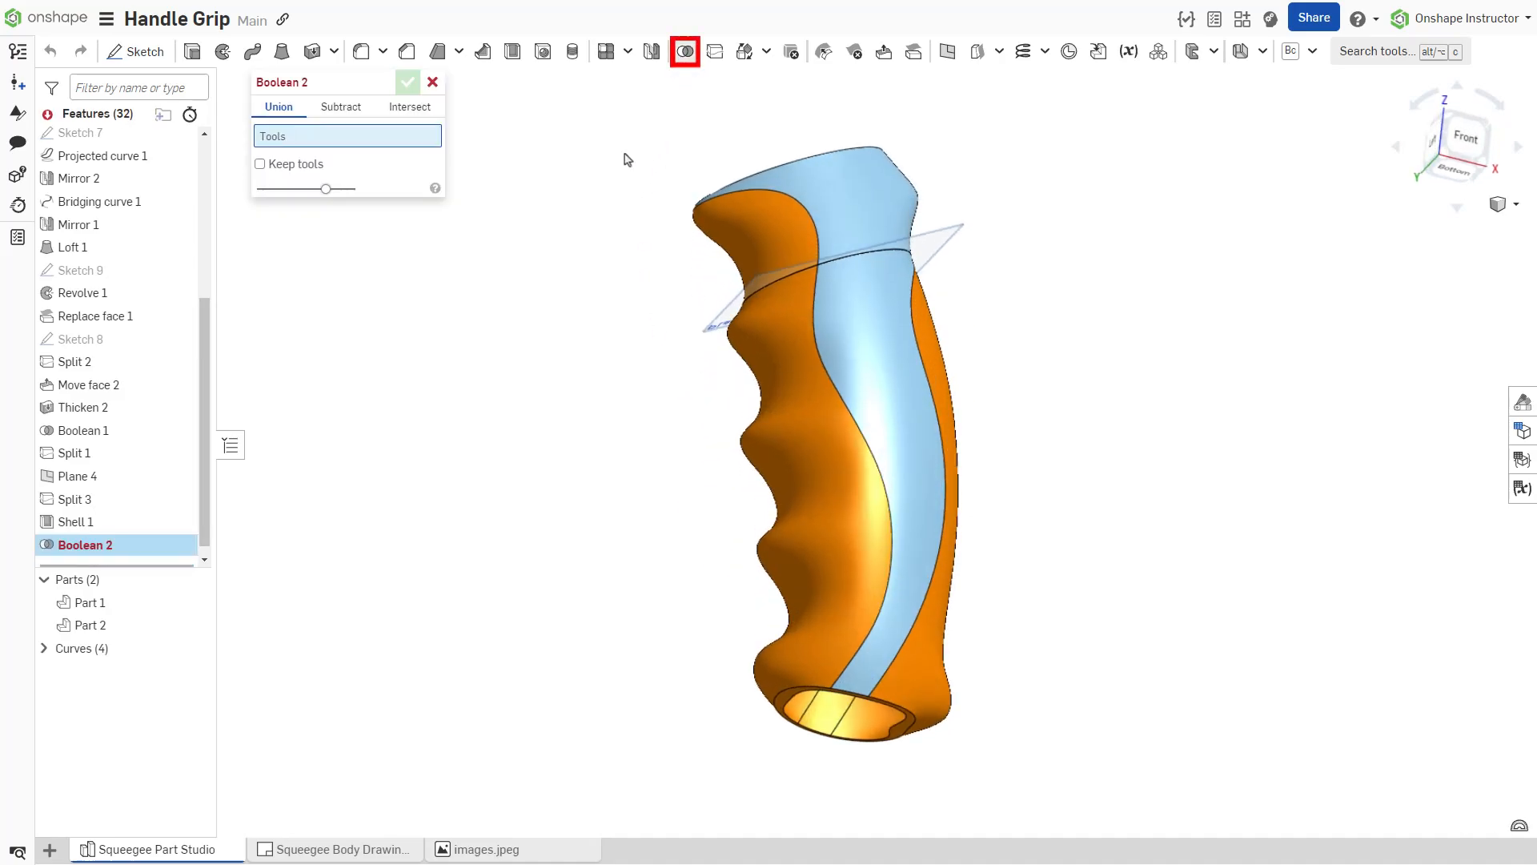
{"action": "left_click", "coordinate": [785, 213]}
{"action": "left_click", "coordinate": [858, 346]}
{"action": "left_click", "coordinate": [408, 83]}
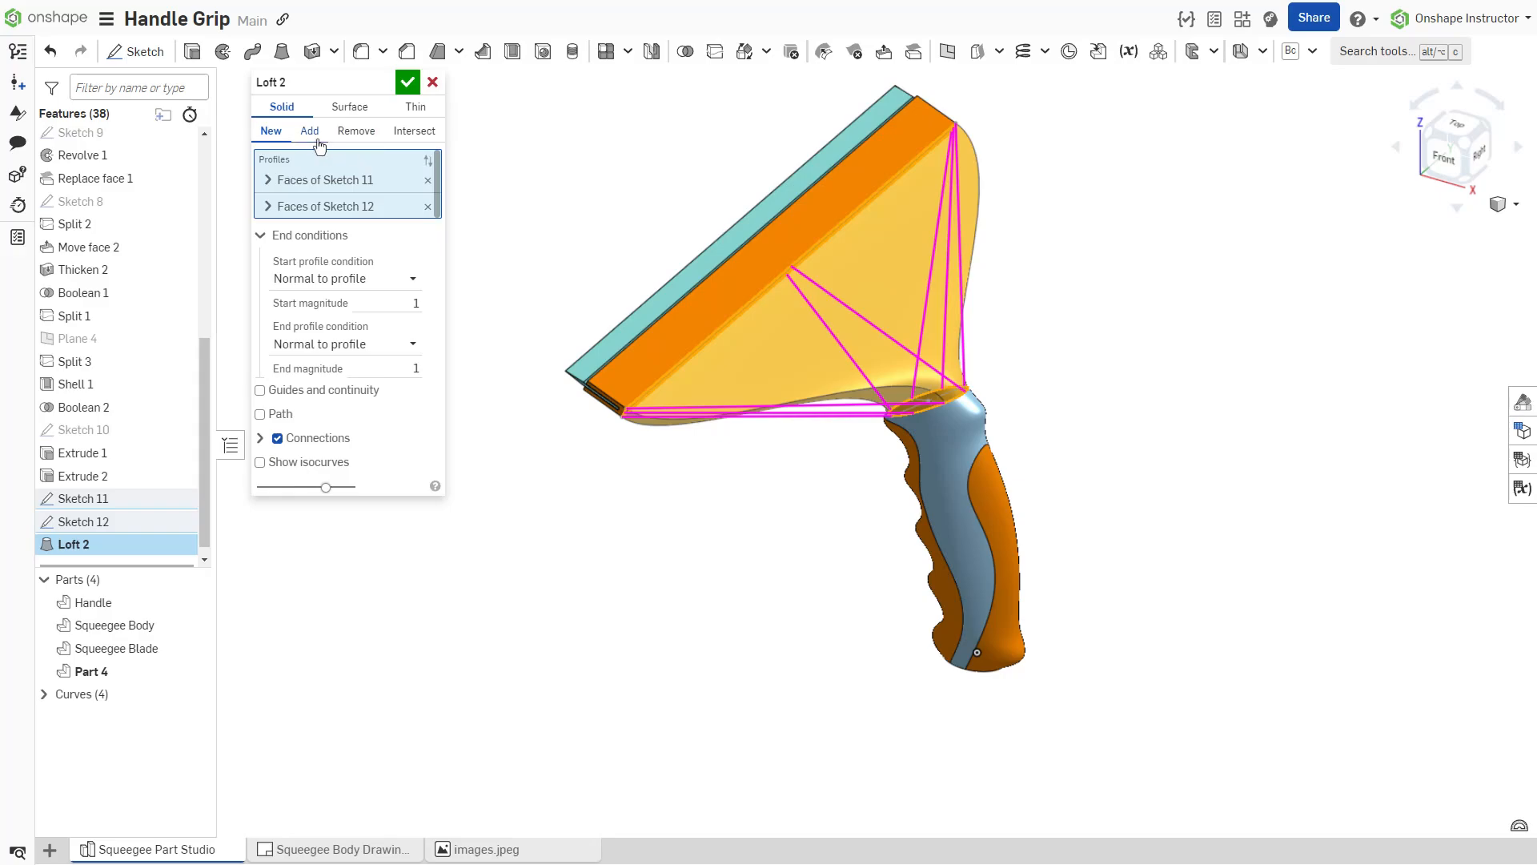
- Change the loft between Sketch 11 and Sketch 12 to Add, merging it with the Squeegee Body and the Handle
{"action": "left_click", "coordinate": [309, 136]}
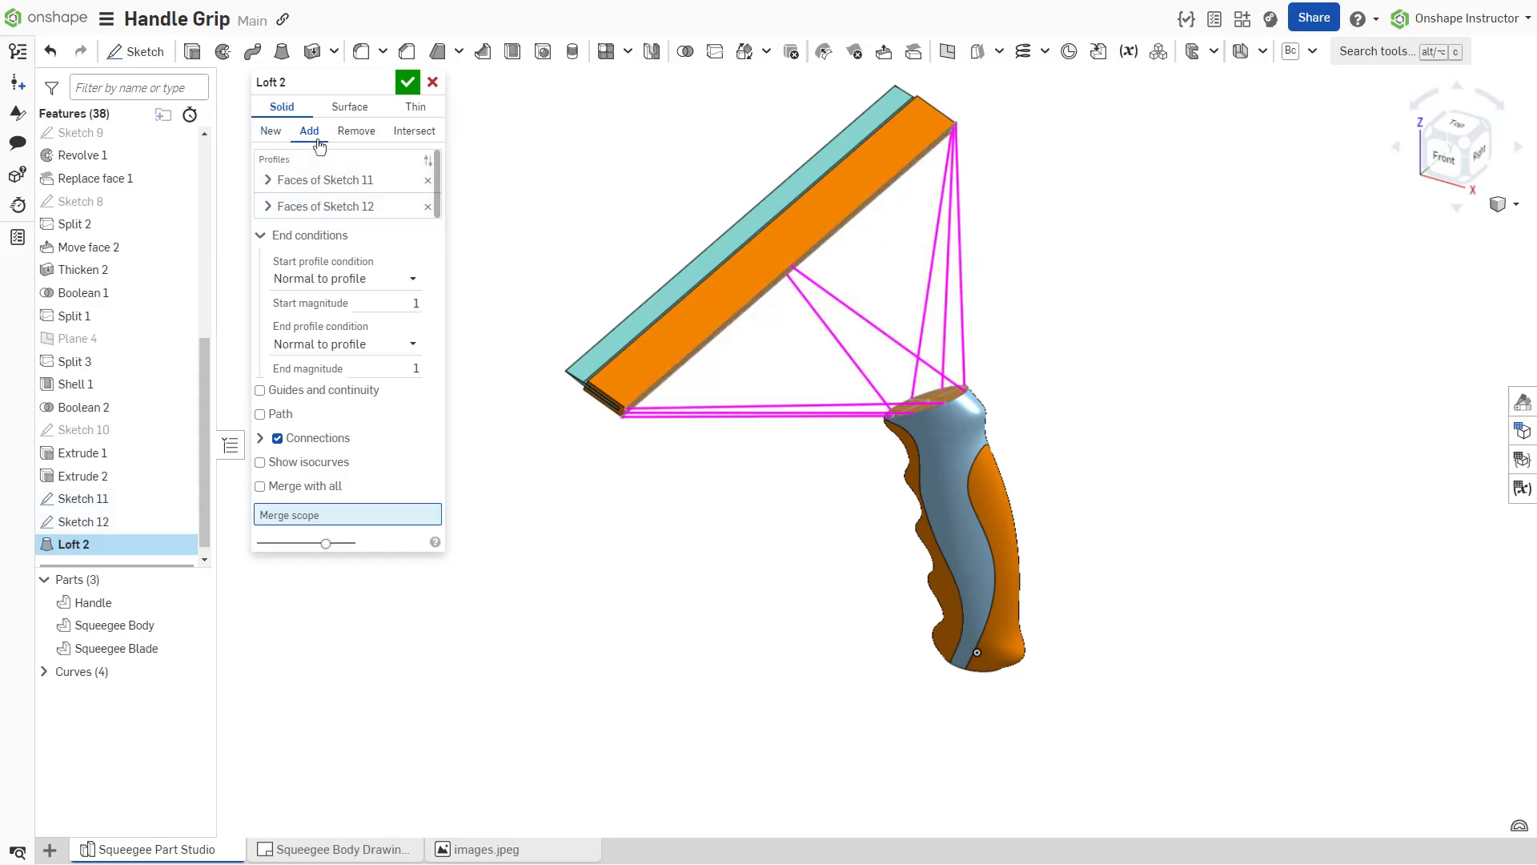
{"action": "left_click", "coordinate": [619, 368]}
{"action": "left_click", "coordinate": [955, 544]}
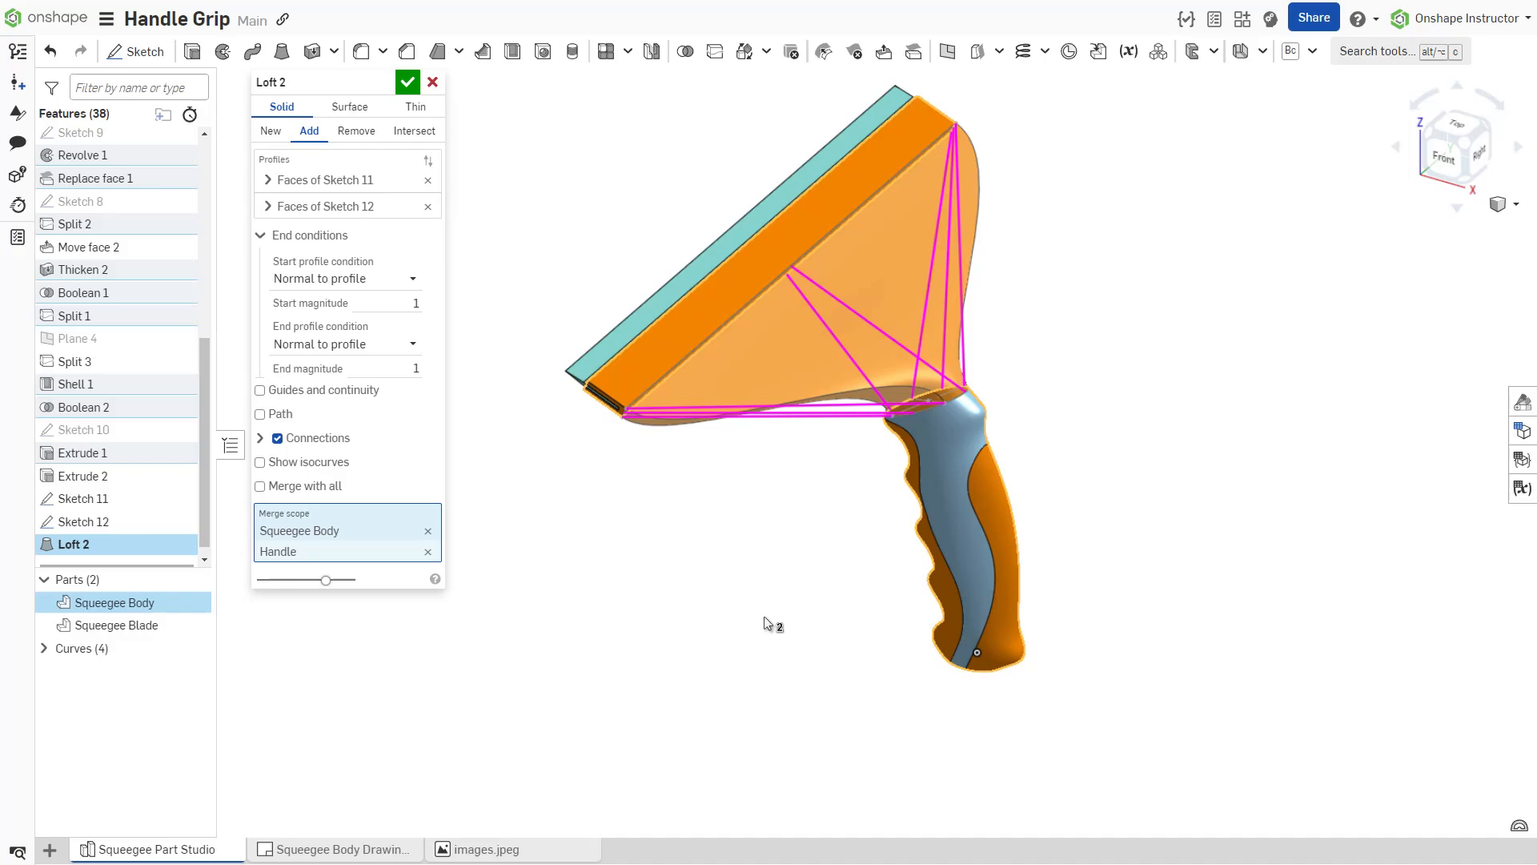
{"action": "key", "text": "Return"}
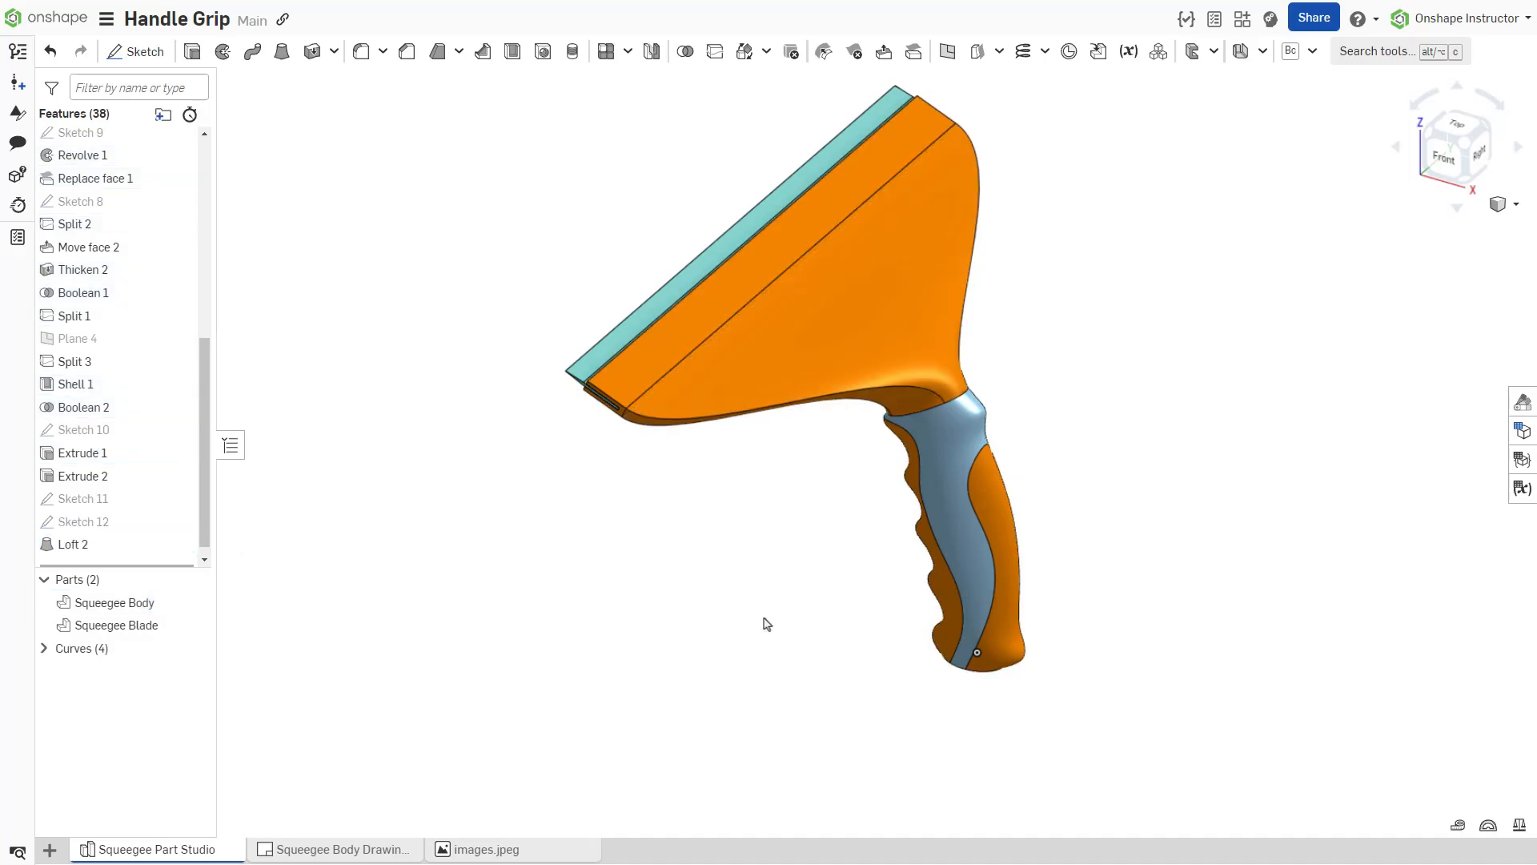